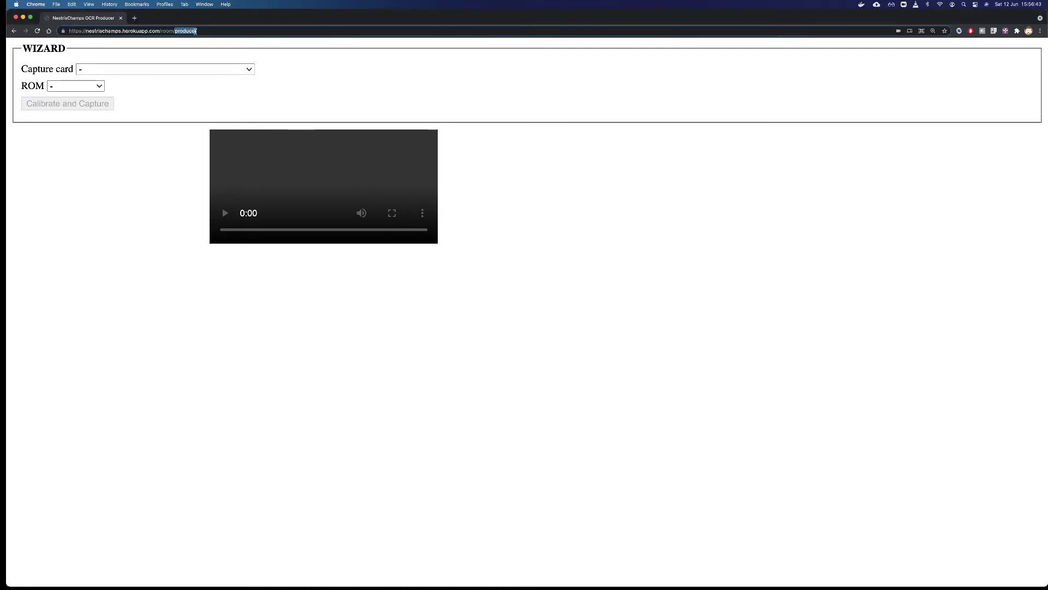
Step: Choose Window Capture as the capture card and share the Tetris game window
click(198, 31)
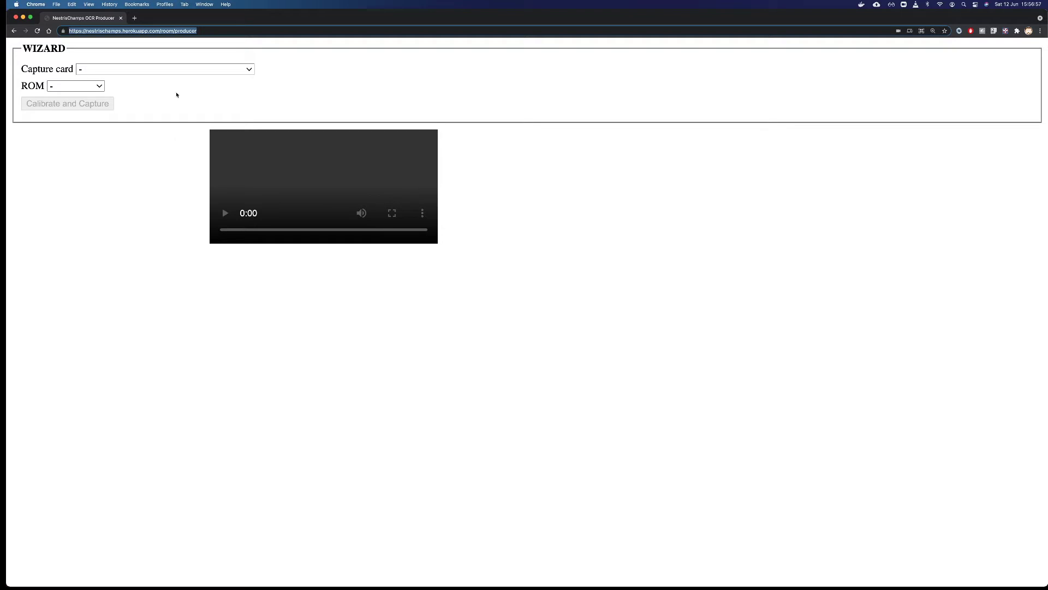
click(158, 70)
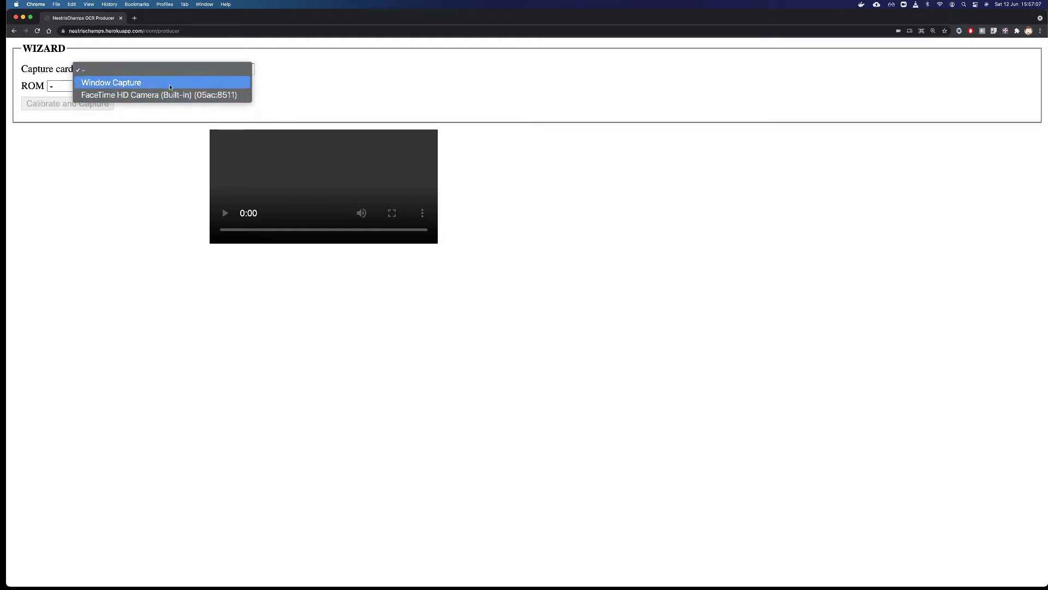
click(171, 84)
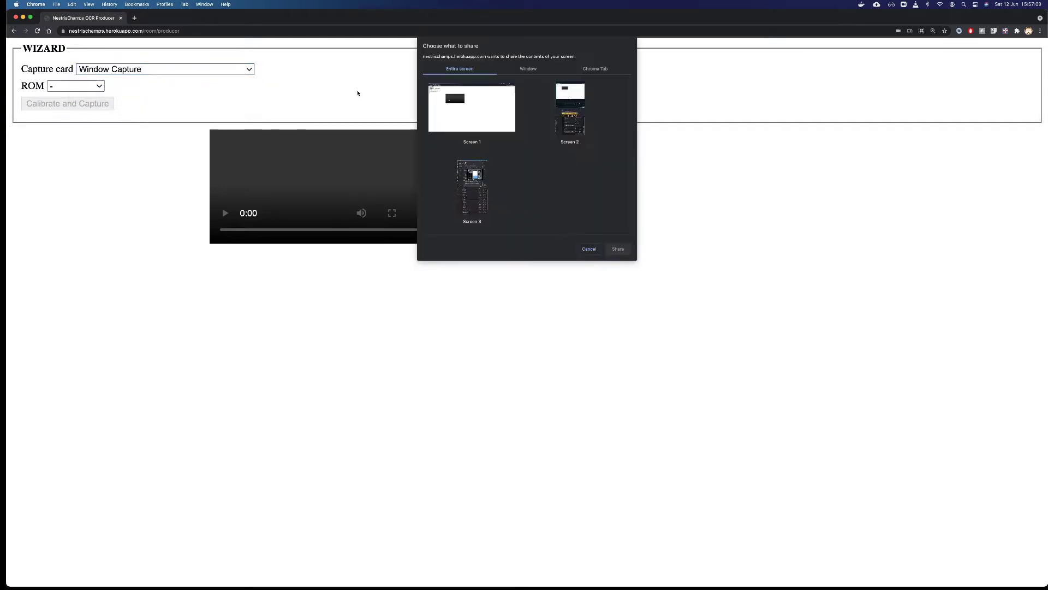
click(522, 70)
click(595, 113)
click(612, 249)
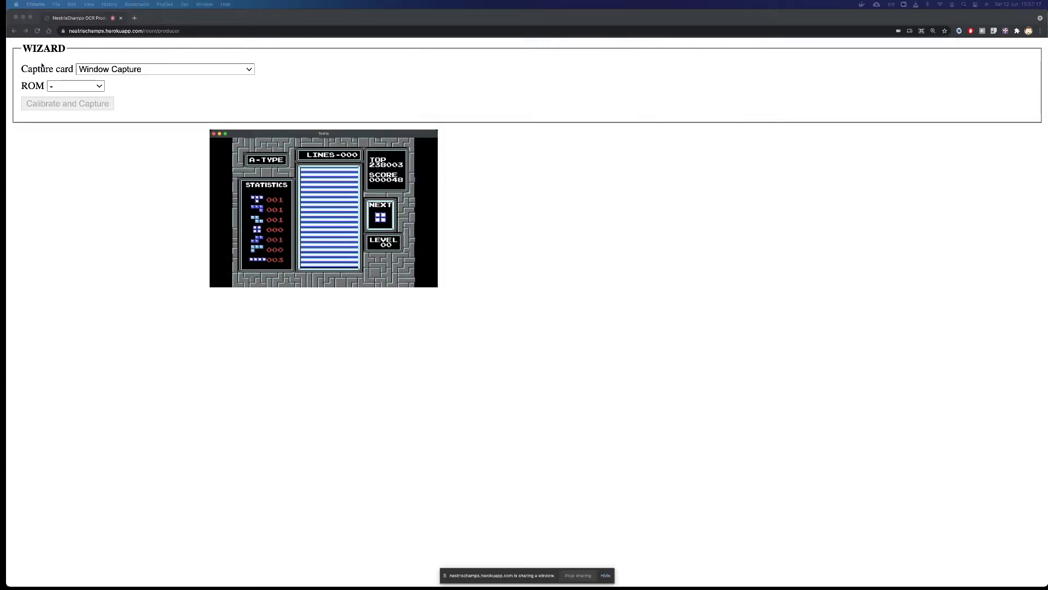
Step: Set the ROM to Classic
click(60, 86)
click(71, 85)
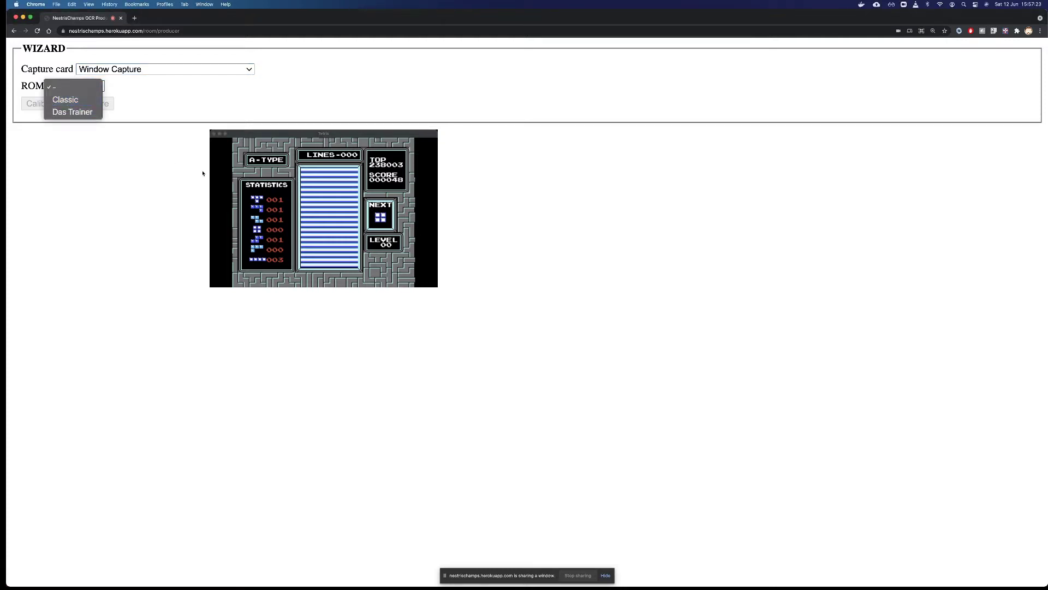
click(87, 100)
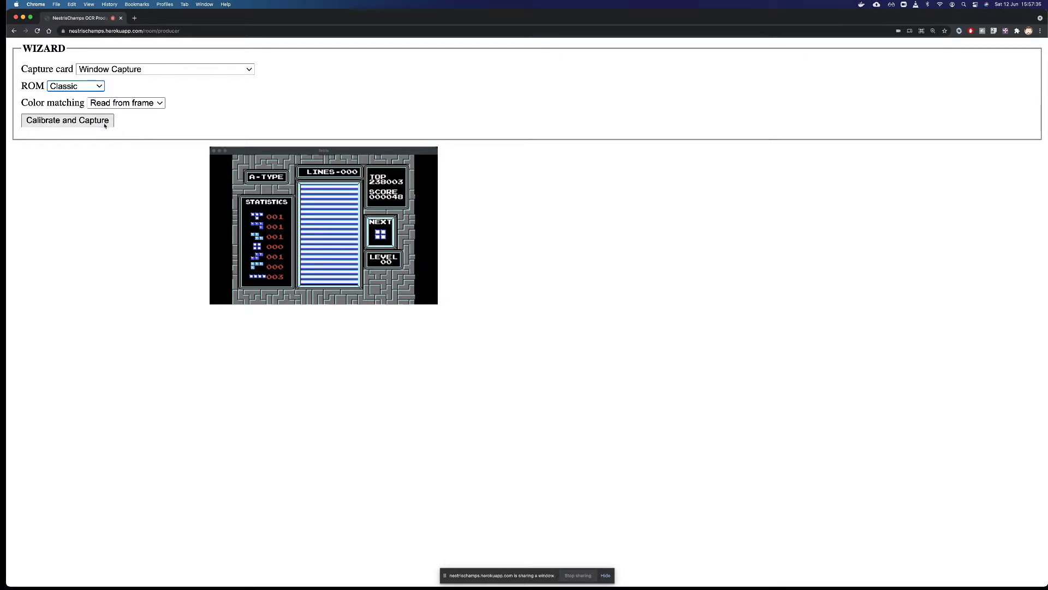
Step: Start a fresh A-type game in the Tetris window and run Calibrate and Capture on it
click(160, 134)
key(Return)
key(Return)
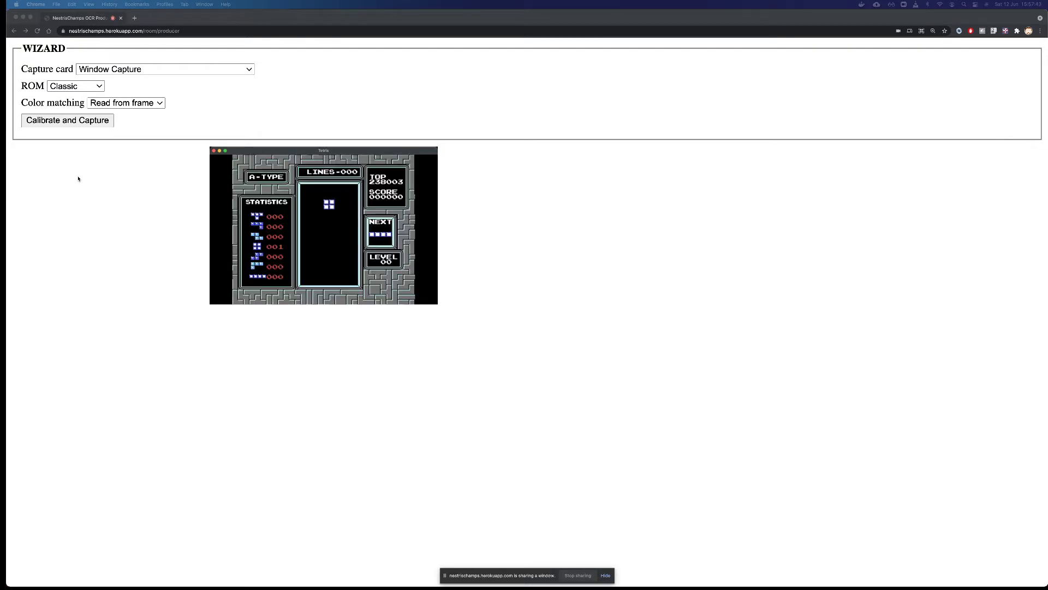
click(98, 180)
click(70, 122)
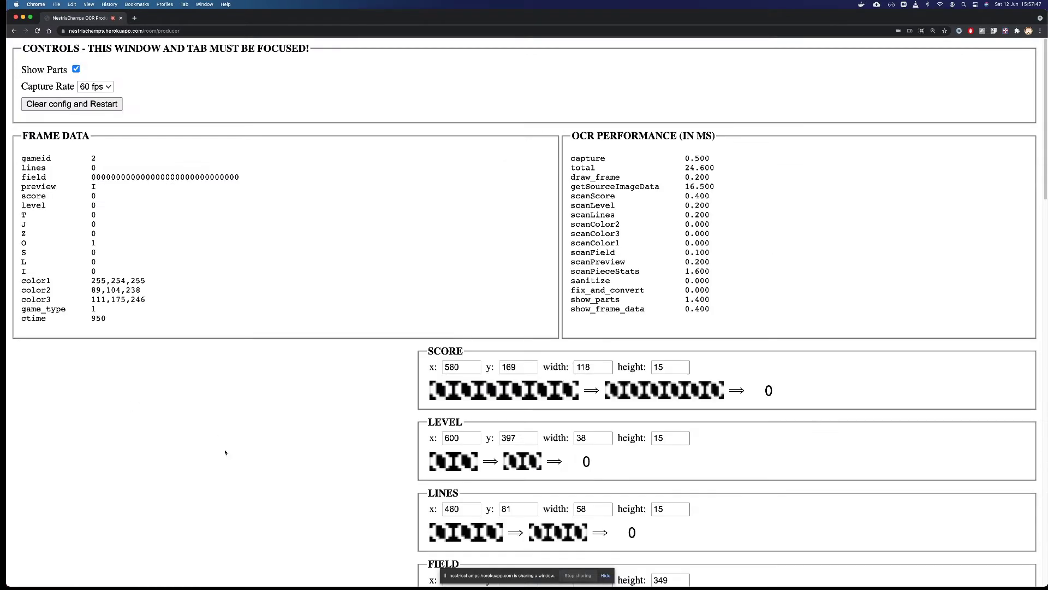
Step: Examine the calibrated OCR regions and their readings, from the score down to the piece statistics
scroll(294, 437, down, 5)
scroll(295, 435, up, 2)
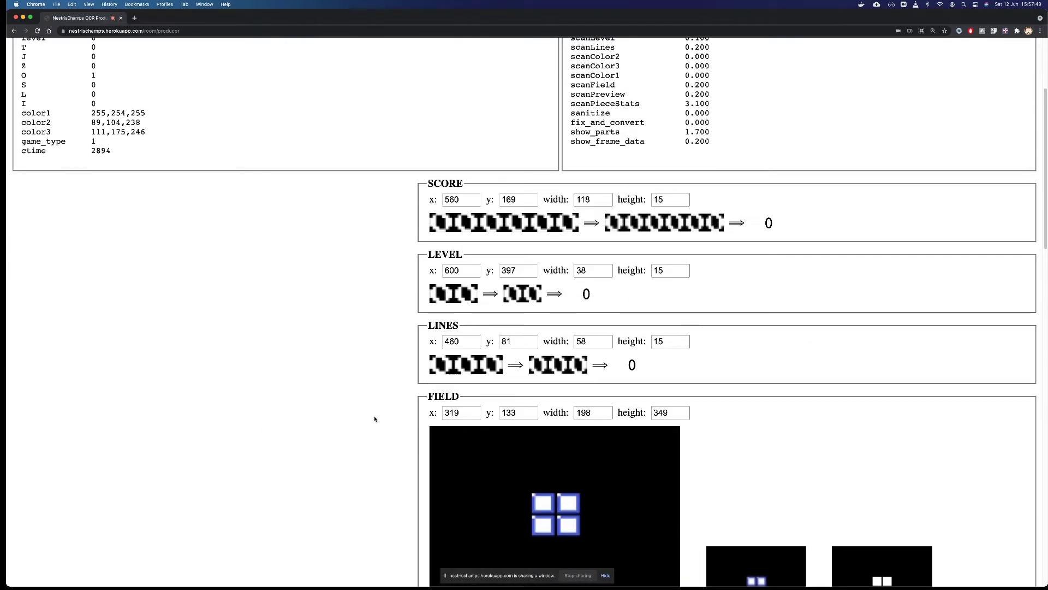
scroll(624, 411, down, 13)
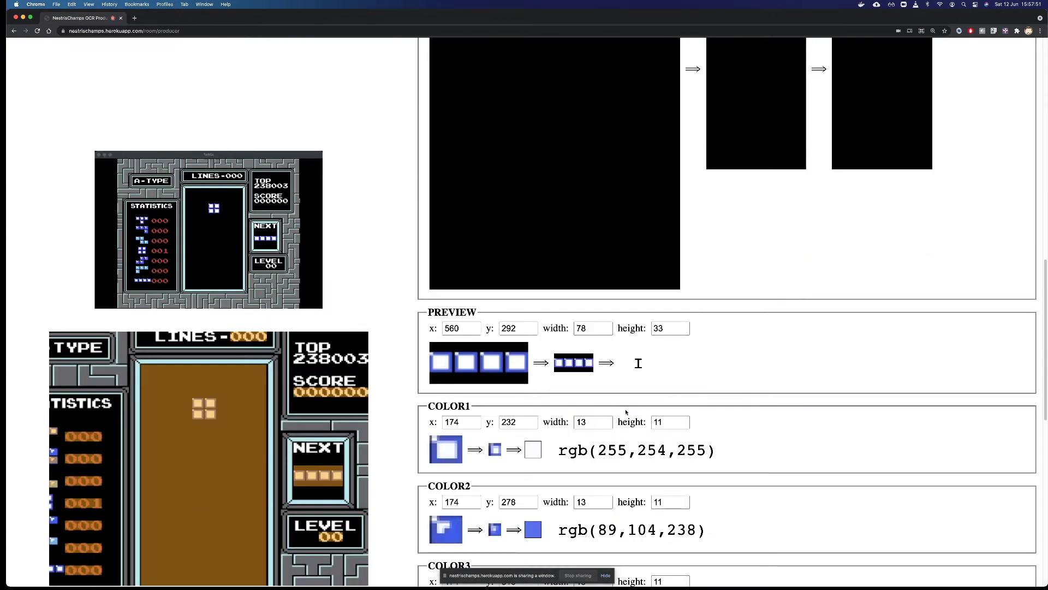
scroll(626, 411, down, 7)
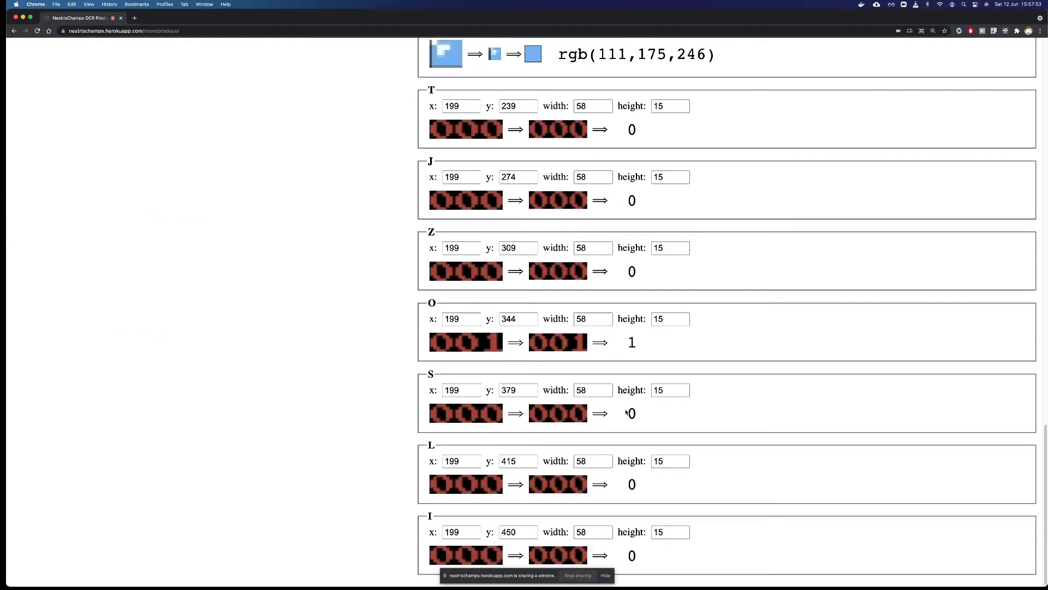
scroll(626, 412, up, 5)
scroll(626, 412, up, 2)
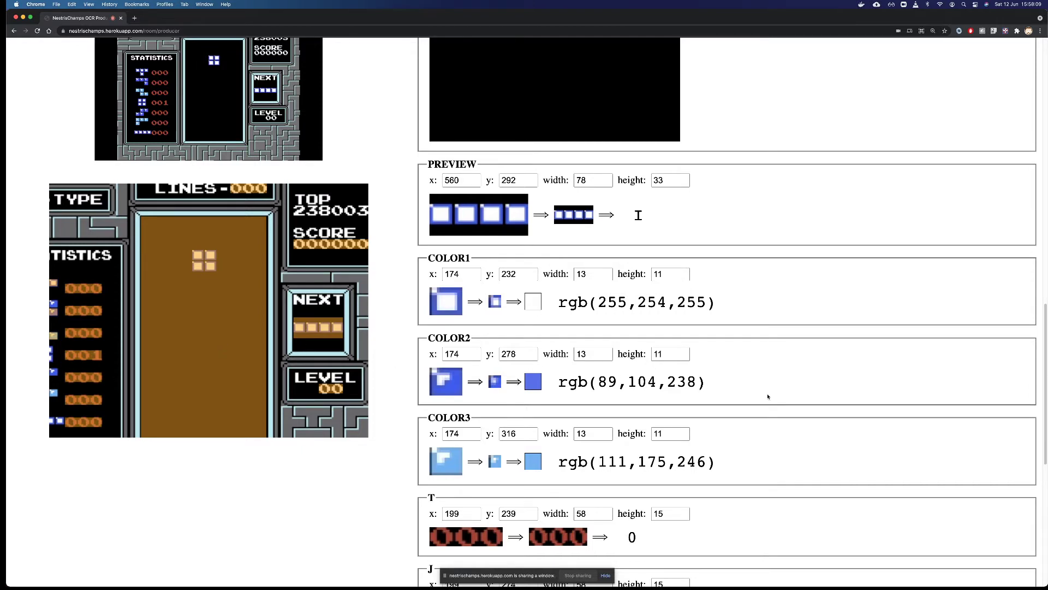
scroll(768, 397, up, 15)
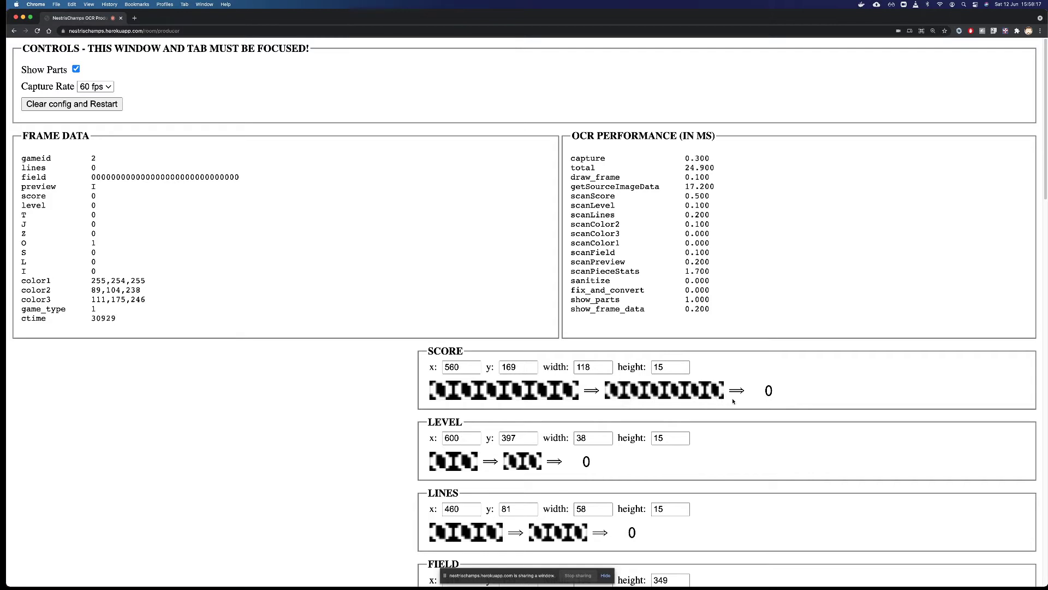
double_click(440, 350)
double_click(431, 351)
Step: Hide the OCR parts and show them again
click(76, 69)
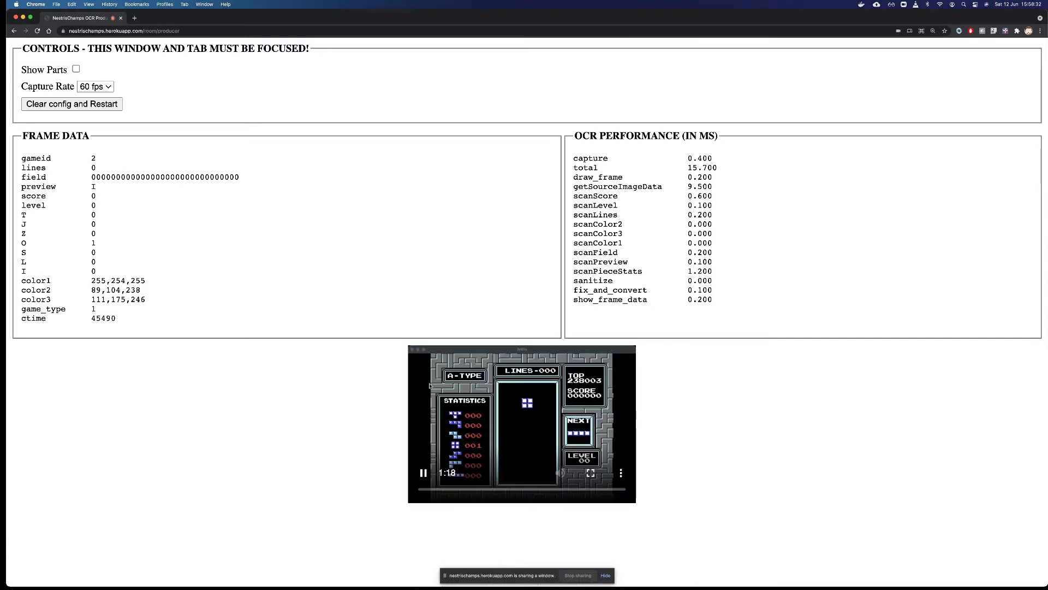
click(76, 69)
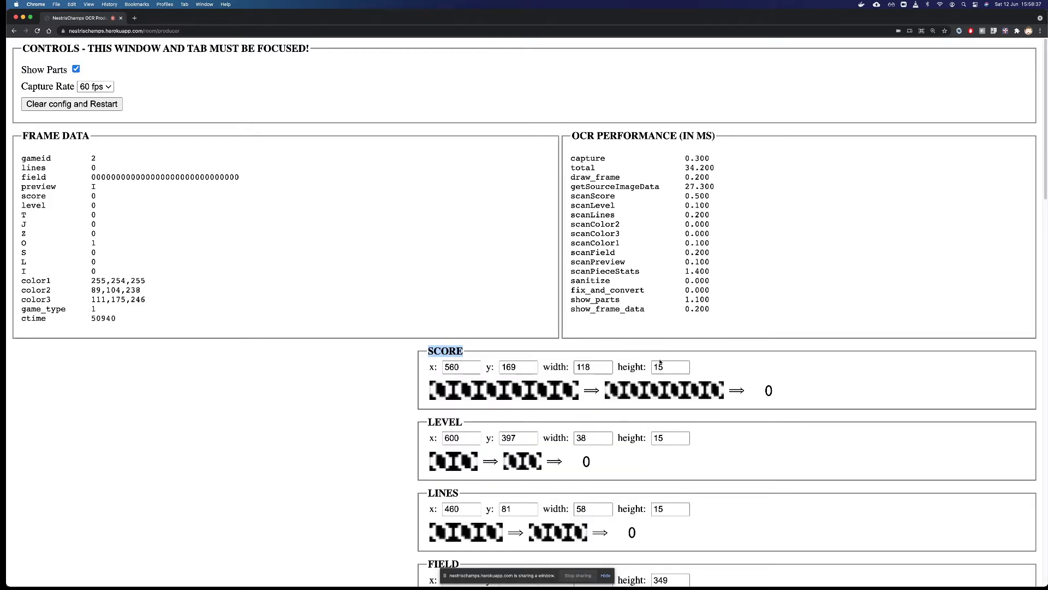
Step: Test the score region's horizontal position by moving x to 565, down to 557, and back to 560
click(452, 366)
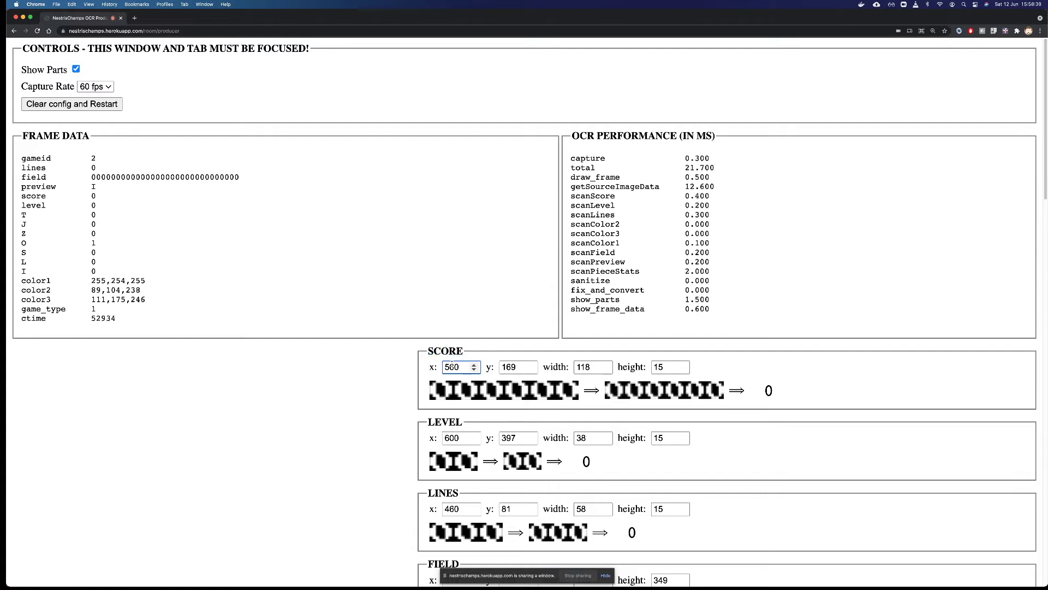
key(Up)
key(Up)
key(Up)
key(Up)
key(Up)
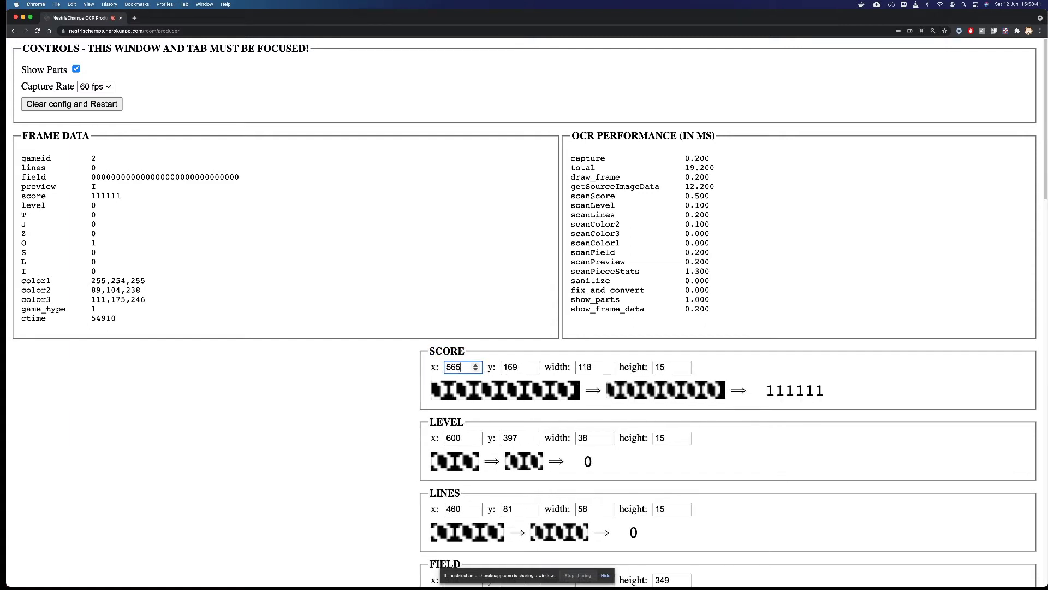
key(Down)
key(Down)
key(Down)
key(Down)
key(Down)
key(Down)
key(Down)
key(Down)
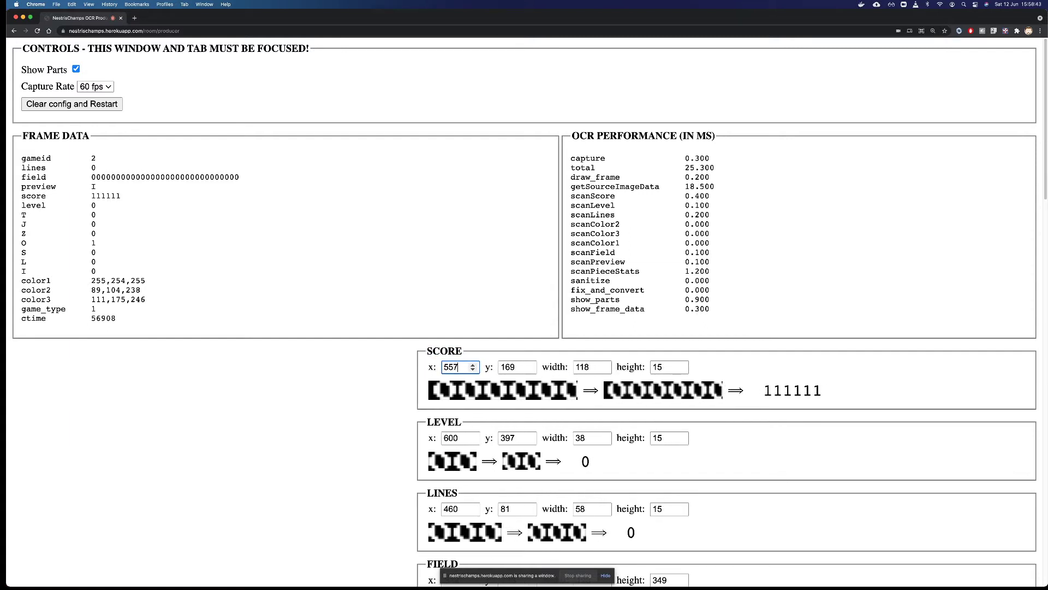
key(Up)
key(Up)
key(Up)
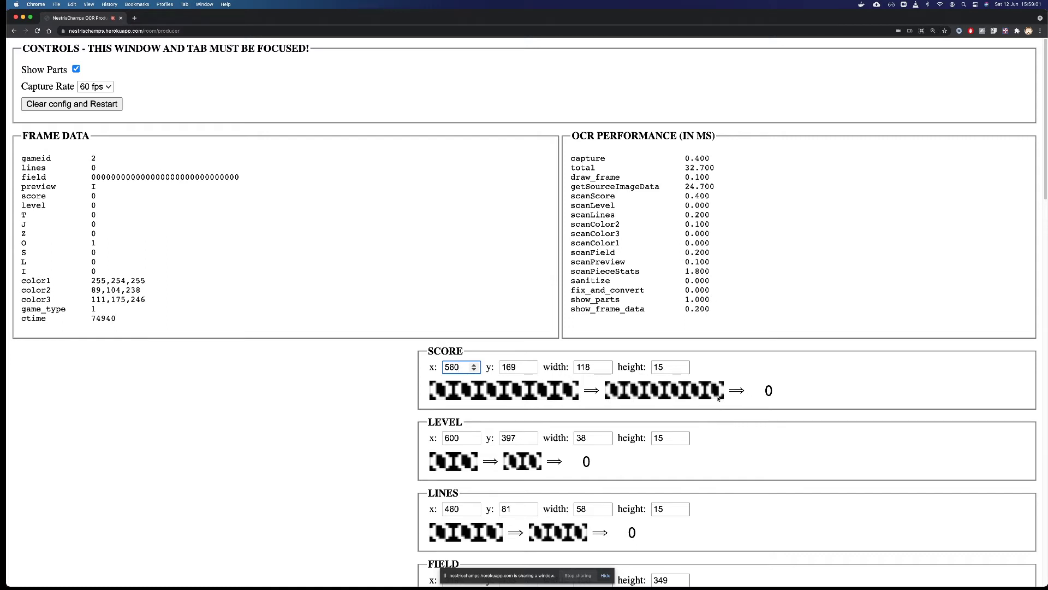
double_click(770, 390)
Step: Test the score region's vertical position by moving y to 161 and back to 169
click(513, 367)
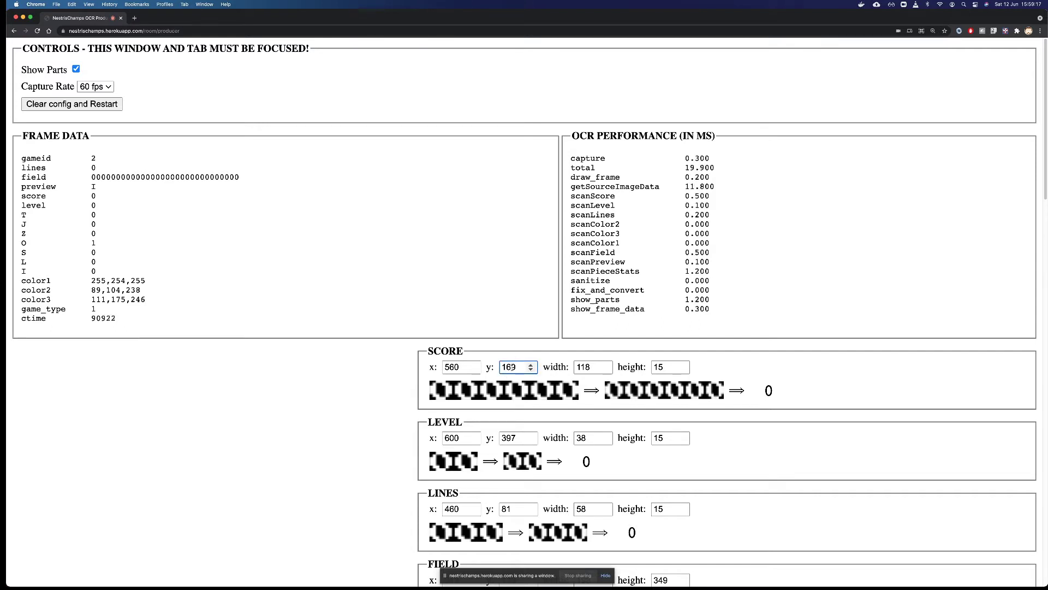
key(Down)
key(Down)
key(Down)
key(Down)
key(Down)
key(Down)
key(Down)
key(Down)
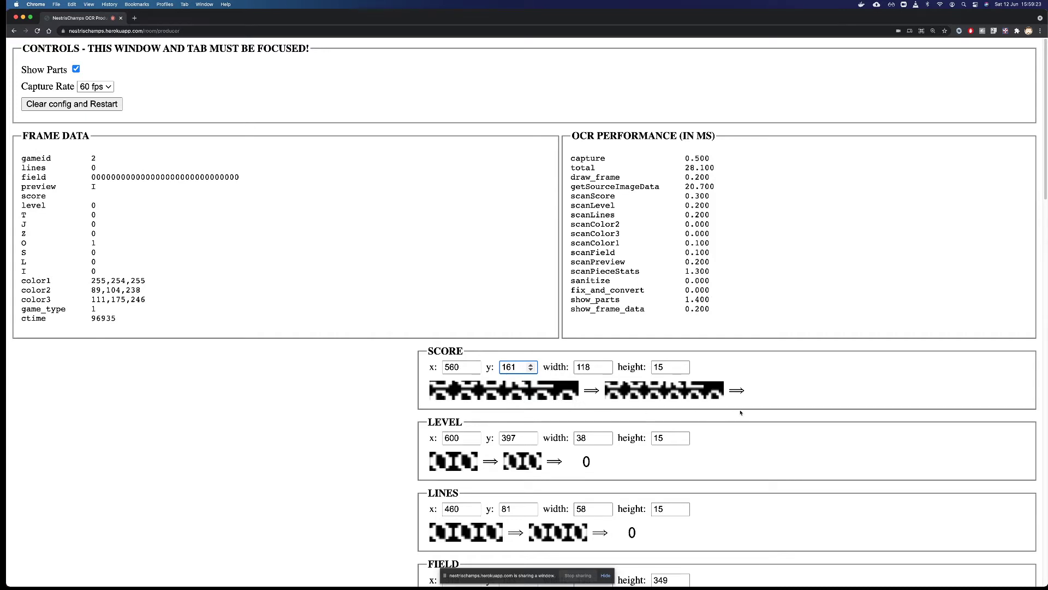
click(759, 393)
click(522, 368)
key(Up)
key(Up)
key(Up)
key(Up)
key(Up)
key(Up)
key(Up)
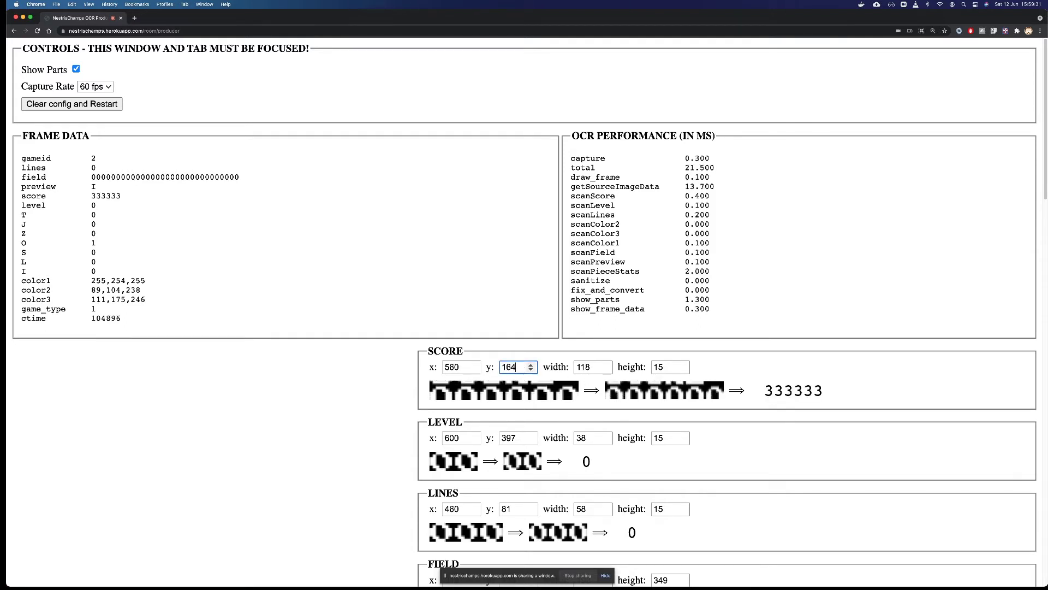
key(Up)
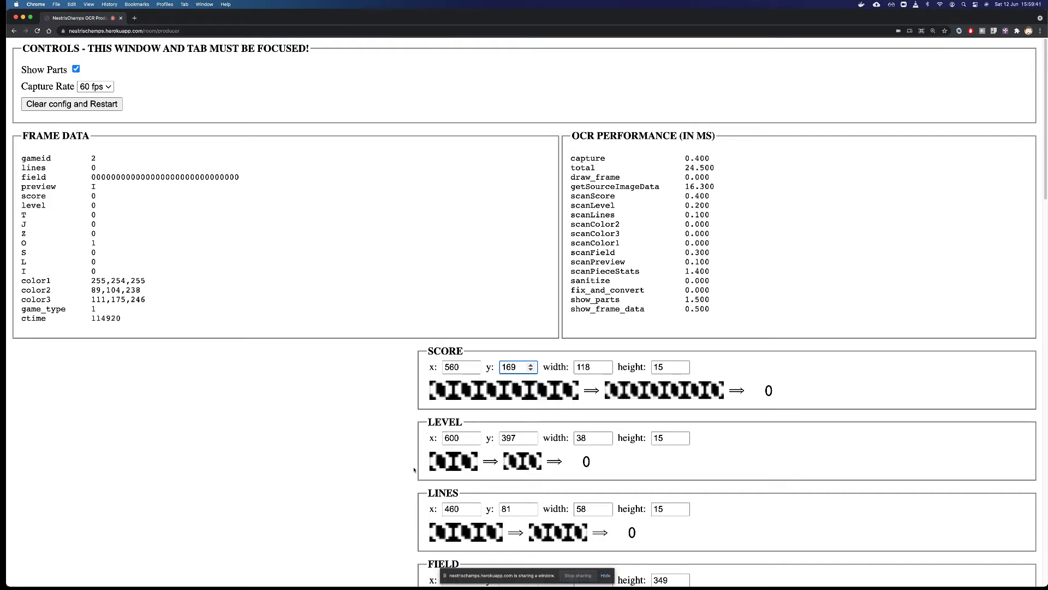
Step: Check the captured image and reading of each region, including level, lines, field, preview, colors and piece counts
scroll(610, 380, down, 1)
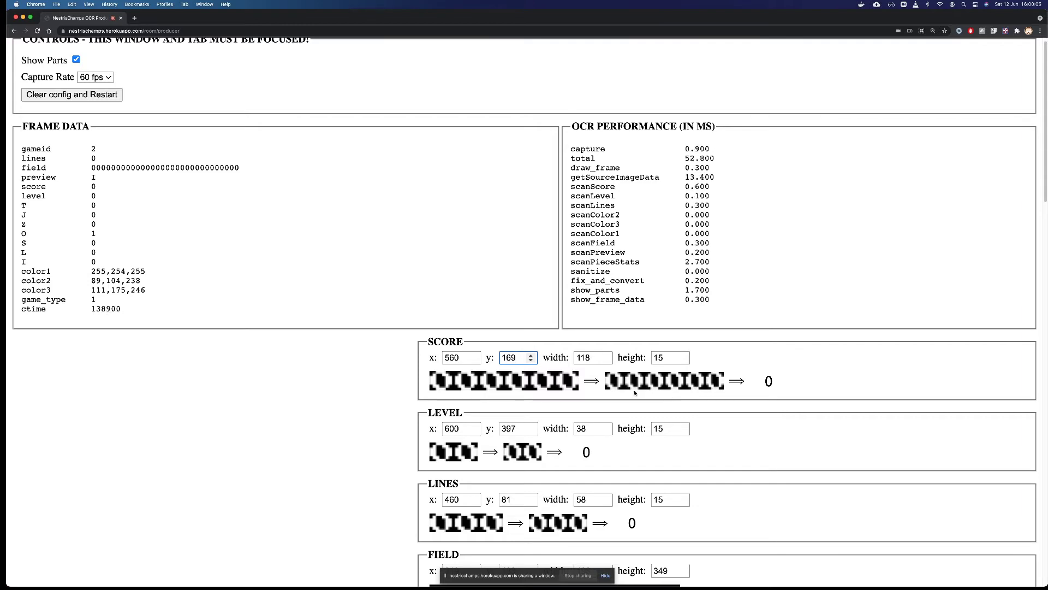
scroll(550, 433, down, 3)
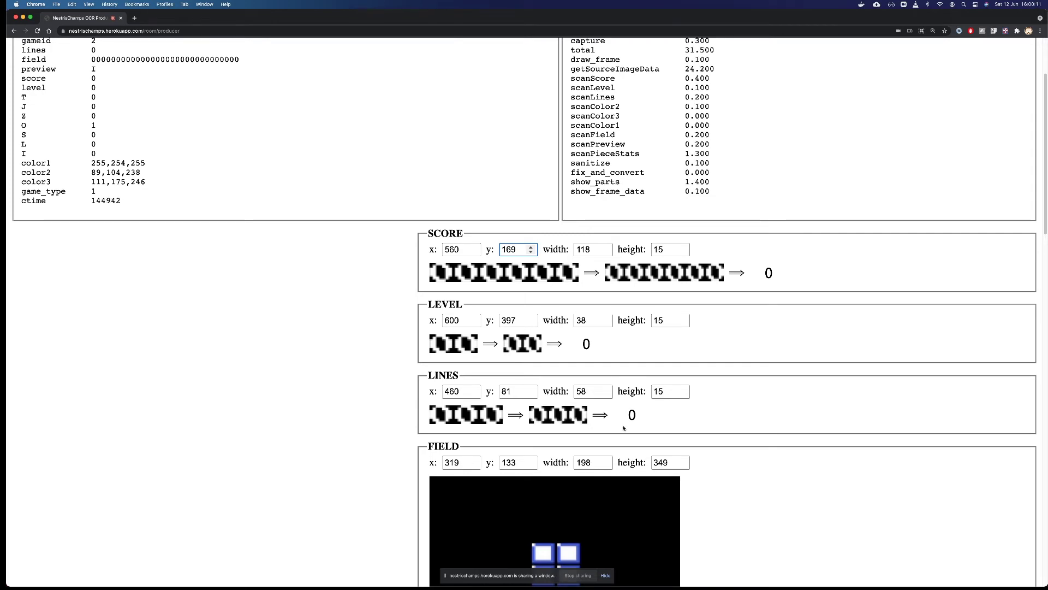
scroll(630, 420, down, 5)
scroll(634, 430, down, 10)
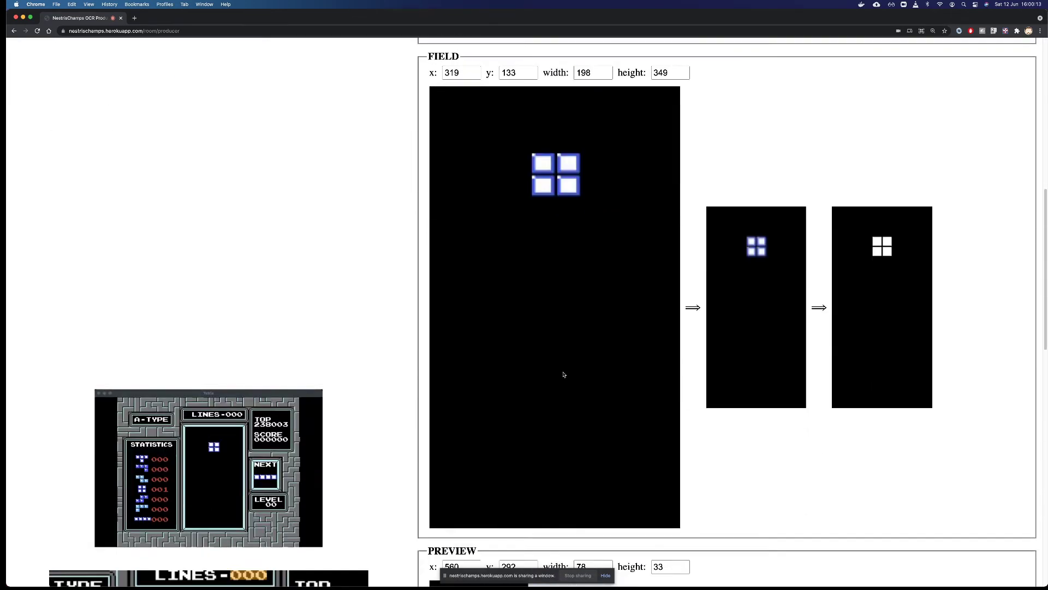
scroll(470, 355, down, 4)
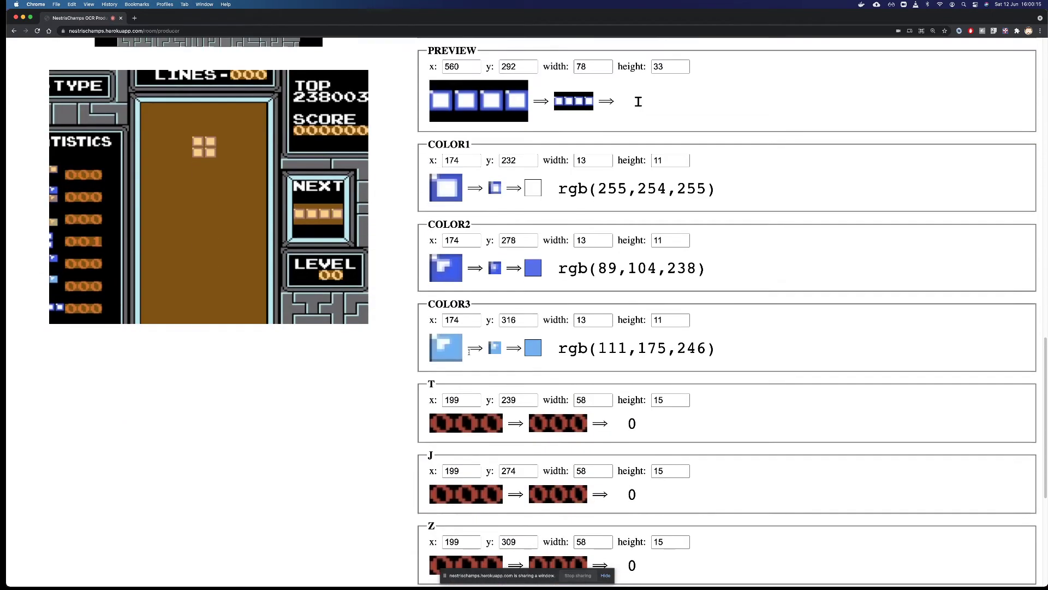
scroll(470, 355, down, 2)
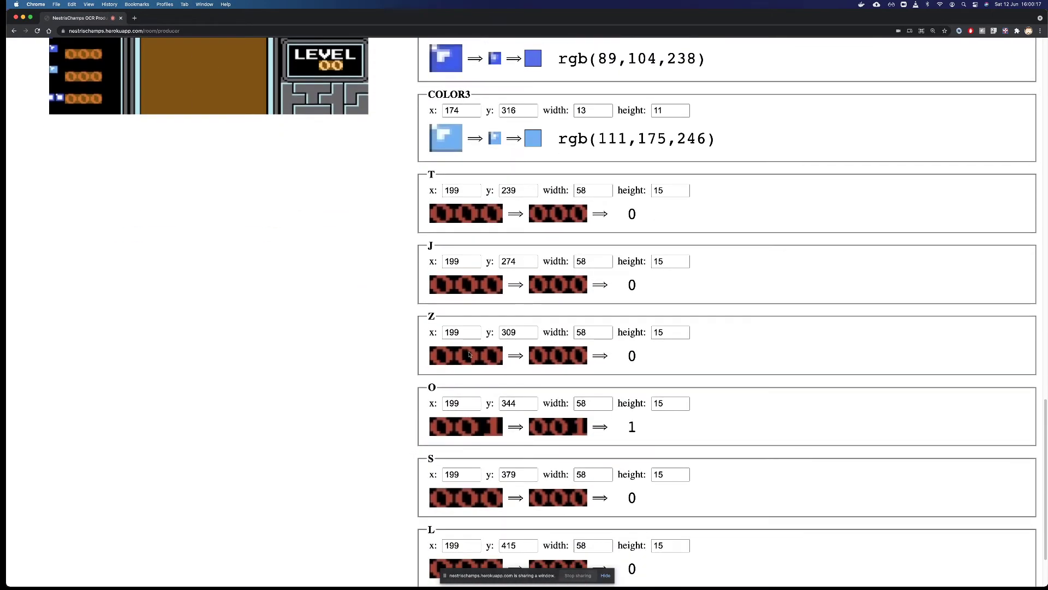
click(76, 68)
scroll(368, 411, down, 10)
scroll(369, 412, down, 6)
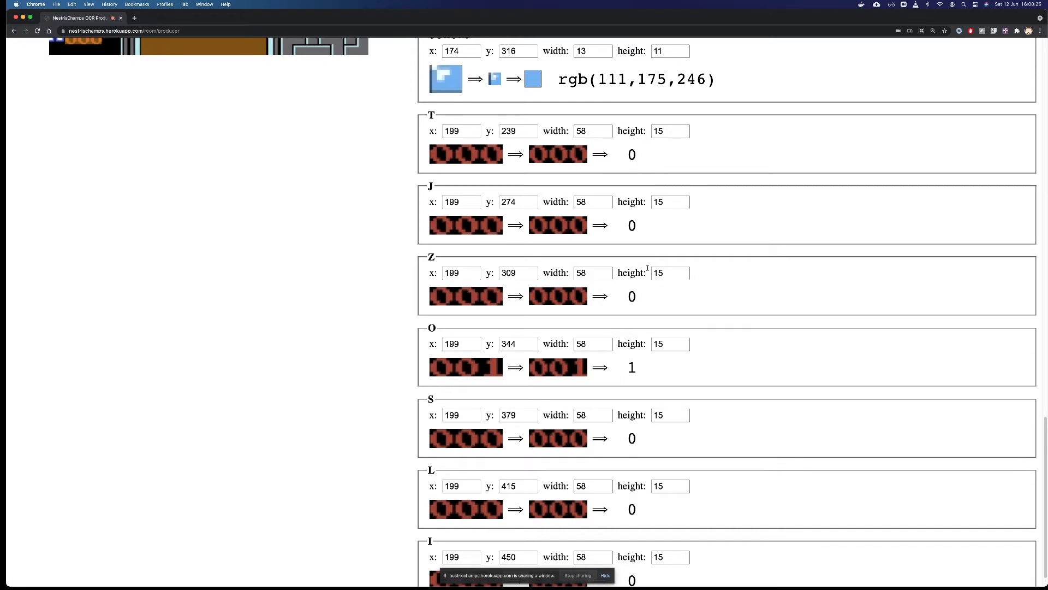
scroll(647, 267, down, 1)
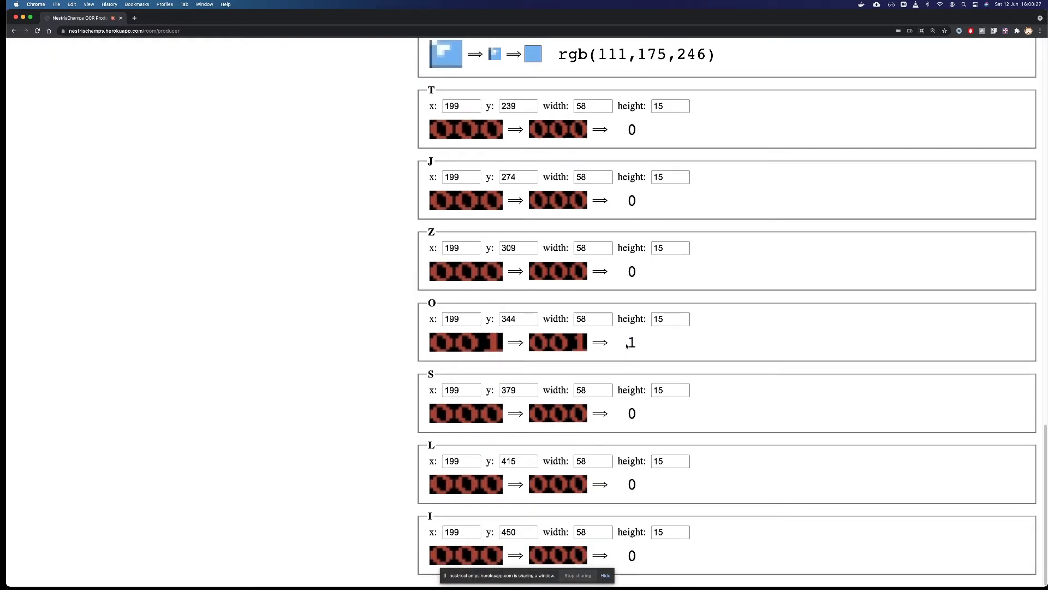
double_click(632, 342)
Step: Set the T piece count region to x 200 and width 57
scroll(435, 529, up, 4)
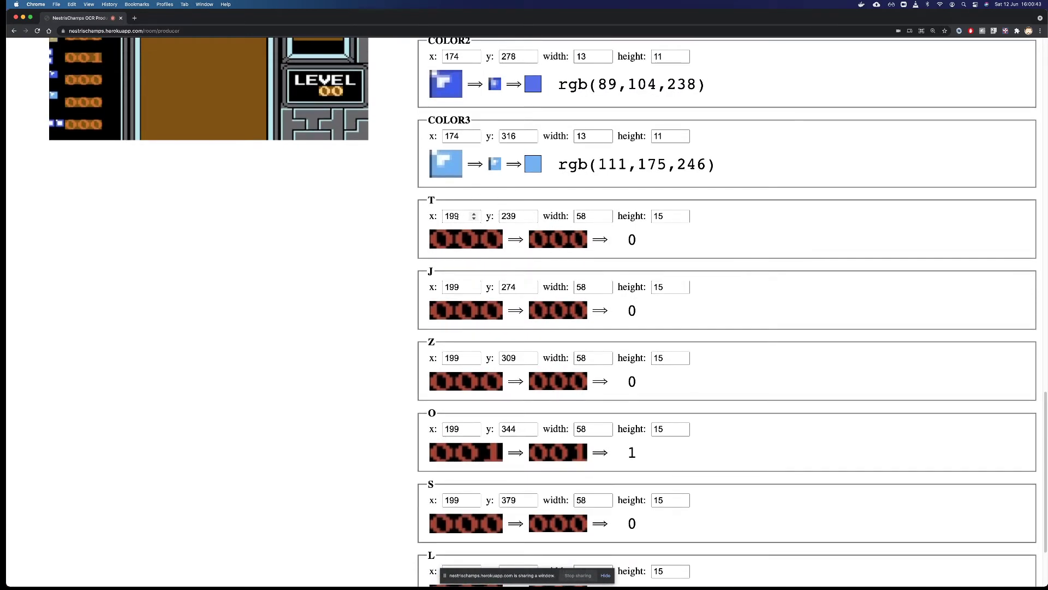
click(459, 216)
key(Up)
click(594, 217)
key(Down)
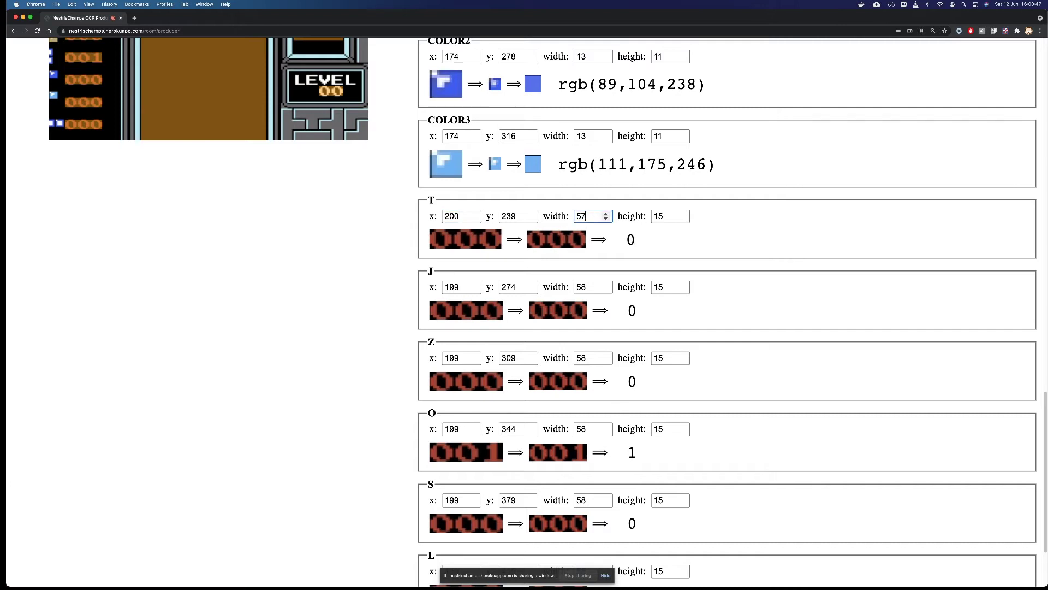
Step: Set the J and Z piece count regions to x 200 and width 57
click(458, 287)
key(Up)
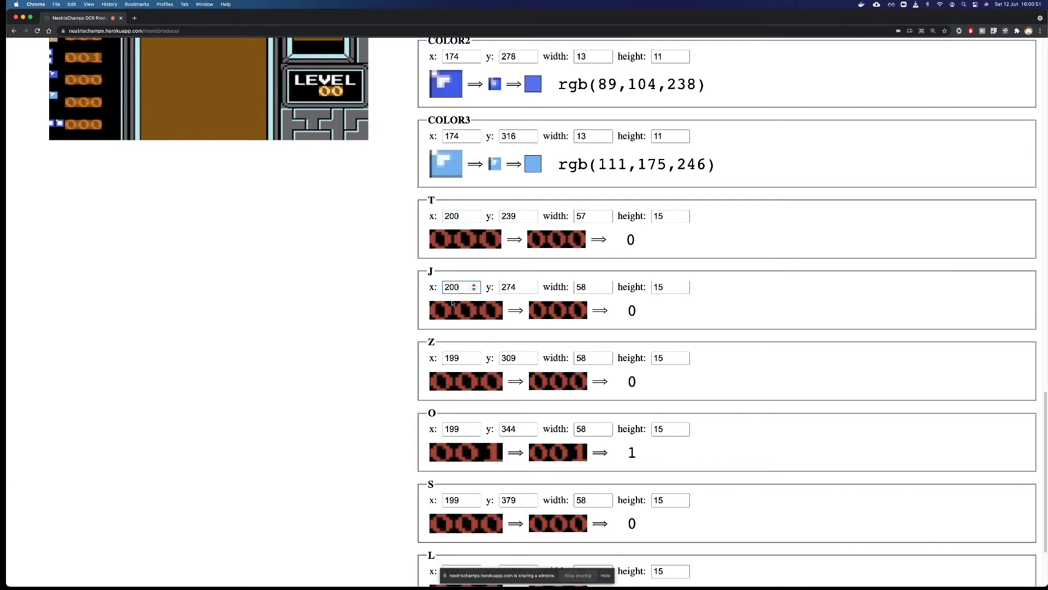
click(592, 287)
key(Down)
click(459, 358)
key(Up)
click(582, 360)
key(Down)
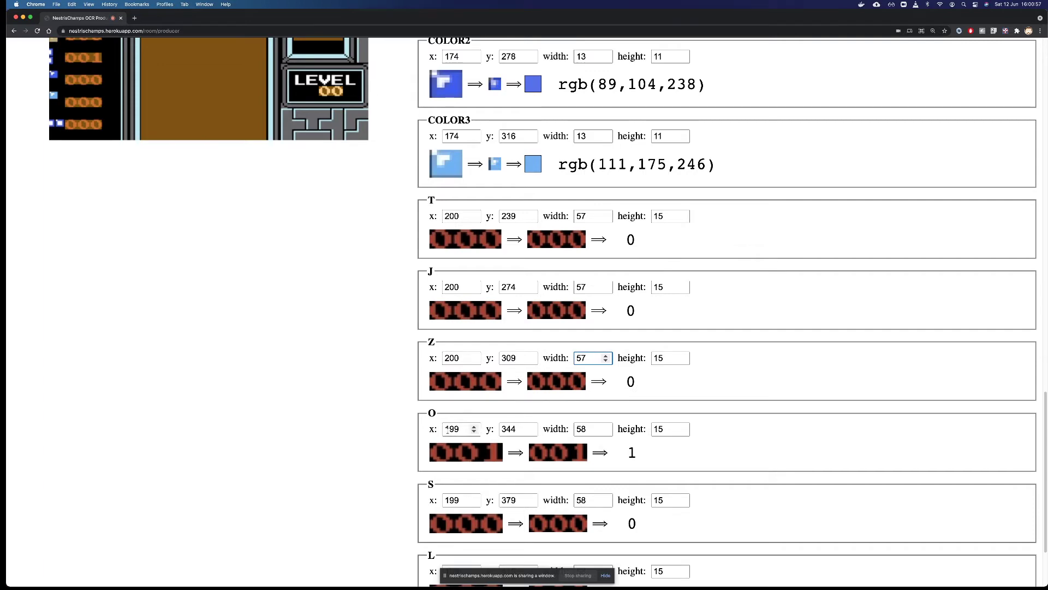
Step: Set the O and S piece count regions to x 200 and width 57
click(455, 429)
key(Up)
click(589, 429)
key(Down)
click(467, 501)
key(Up)
click(583, 500)
key(Down)
Step: Set the L piece count region to x 200 and width 57
scroll(582, 502, down, 3)
click(463, 476)
key(Up)
click(583, 476)
key(Down)
scroll(583, 477, down, 1)
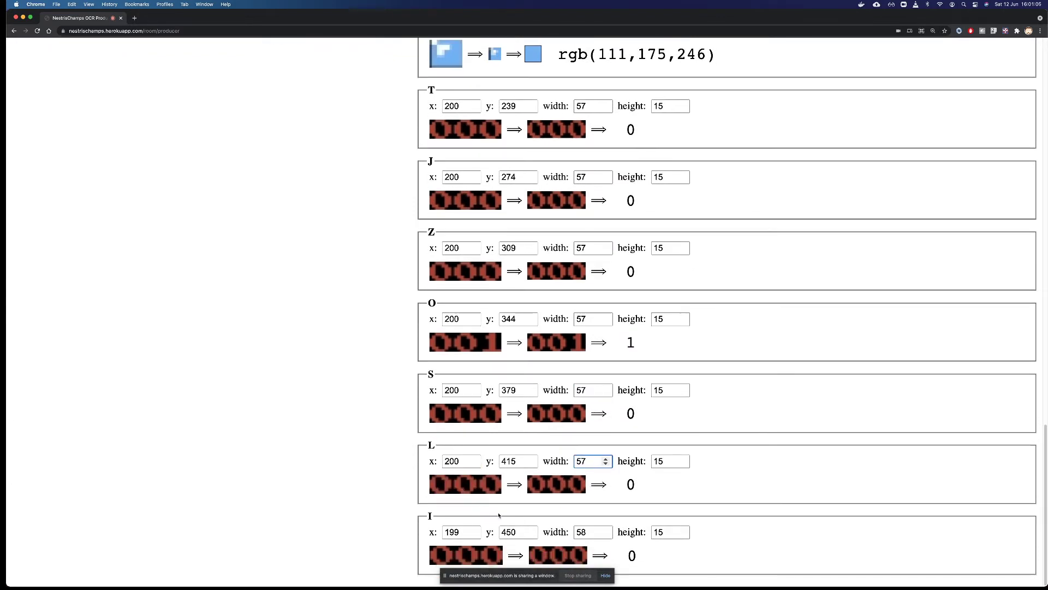
Step: Set the I piece count region to x 200 and width 57
click(448, 531)
key(Up)
click(583, 531)
key(Down)
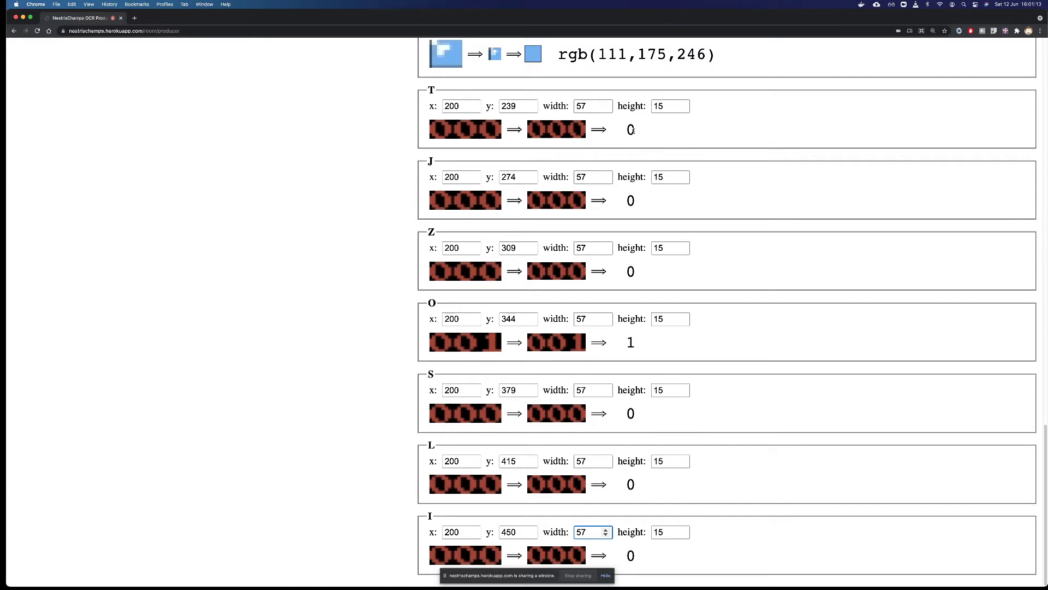
double_click(631, 130)
Step: Set the x position of the COLOR3 region to 175
scroll(626, 461, up, 5)
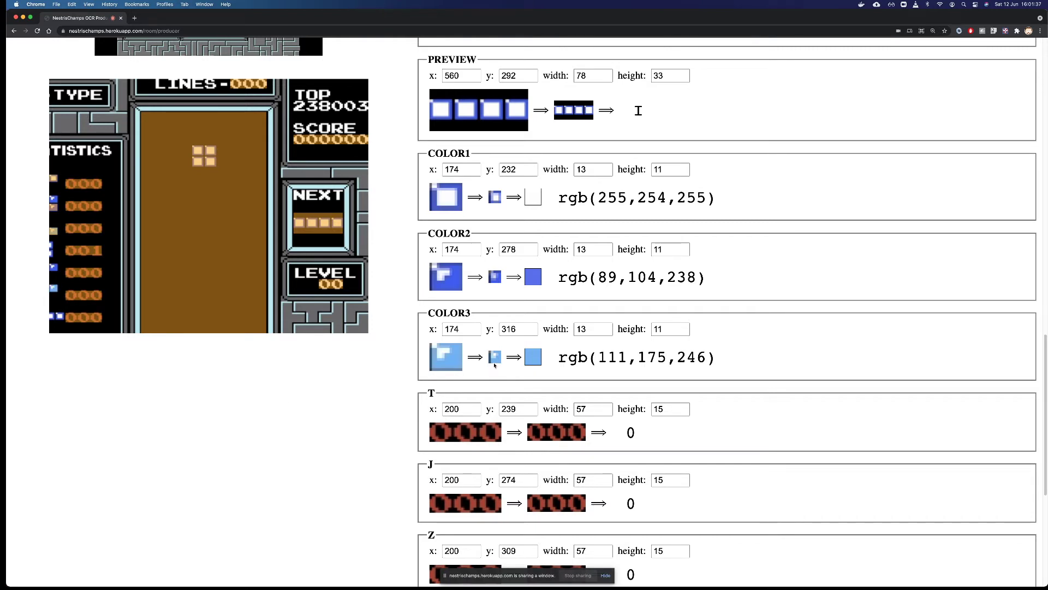
click(458, 329)
key(Up)
key(Down)
key(Up)
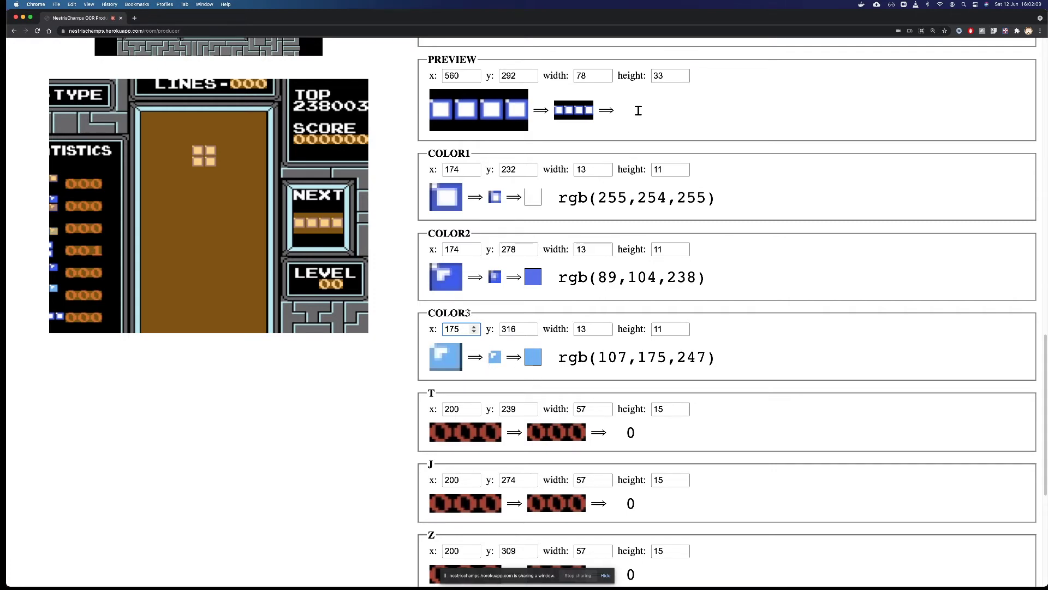
Step: Set the x position of the COLOR2 region to 175
scroll(471, 313, up, 3)
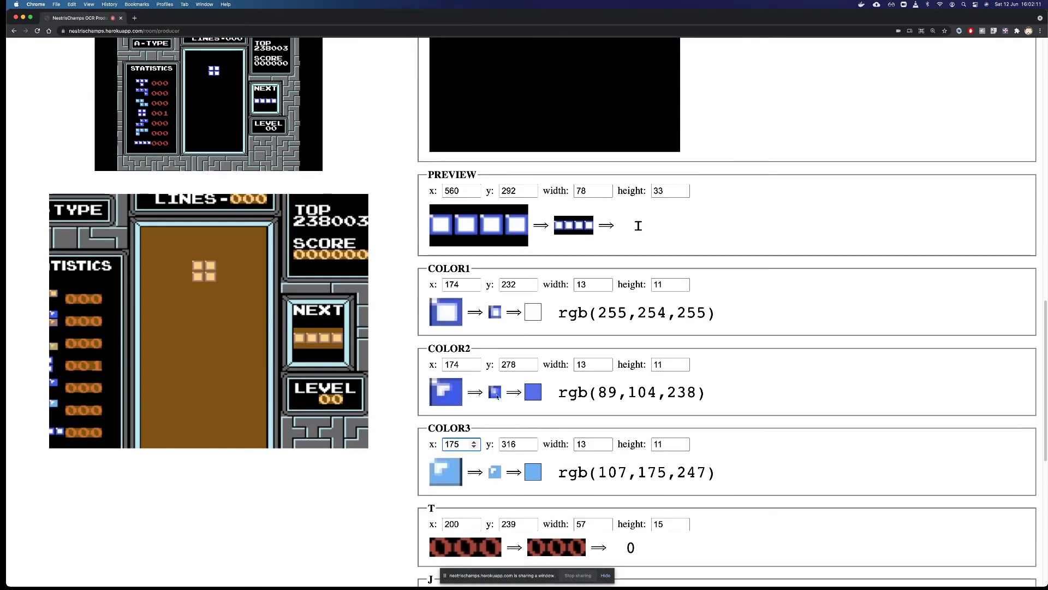
click(463, 365)
key(Up)
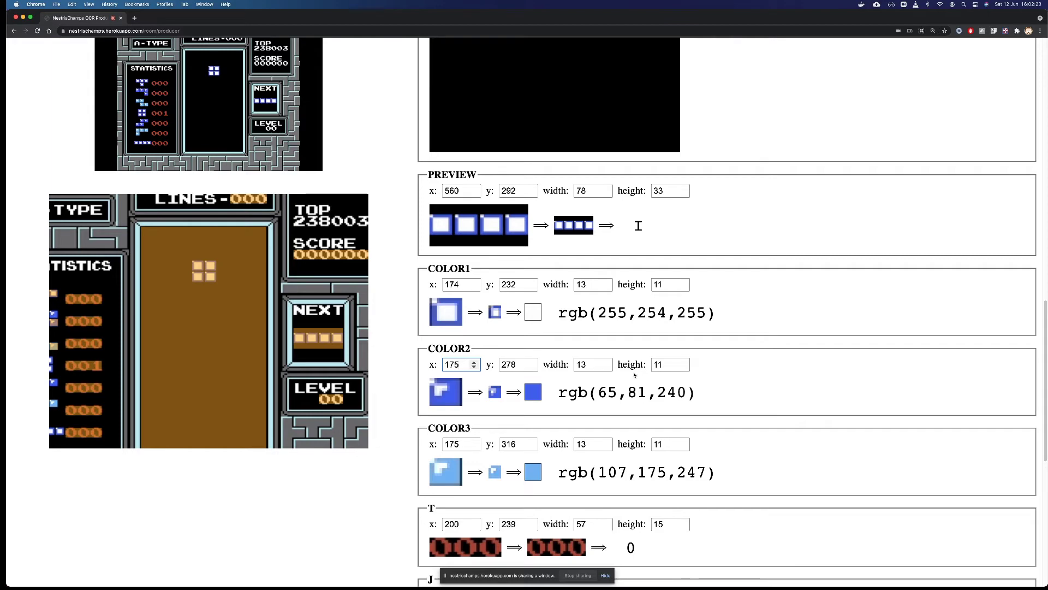
Step: Try a height of 13 for the COLOR2 region and return it to 11
click(666, 367)
key(Up)
key(Up)
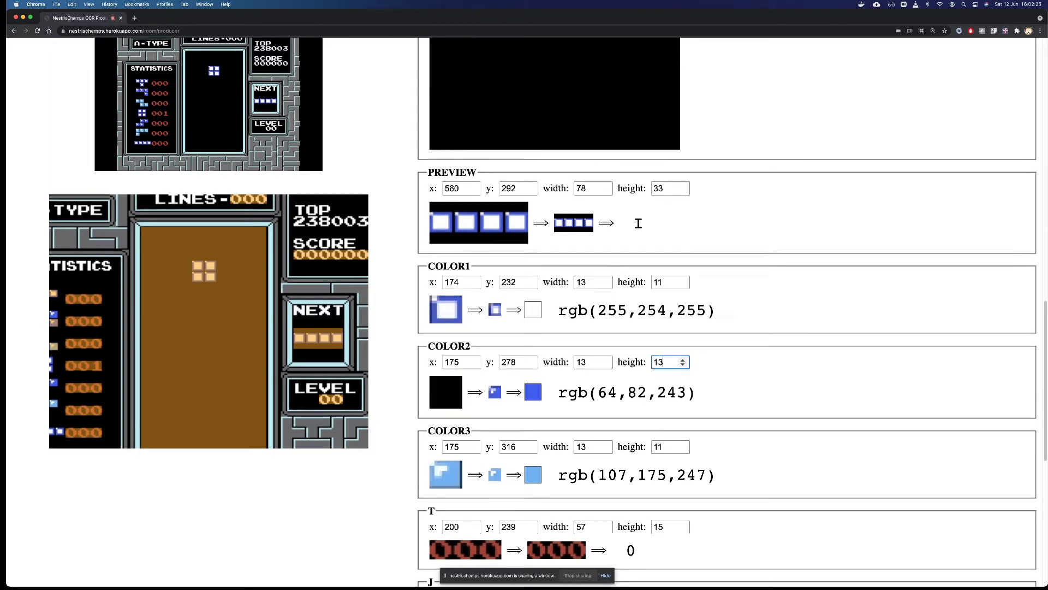
key(Down)
key(Down)
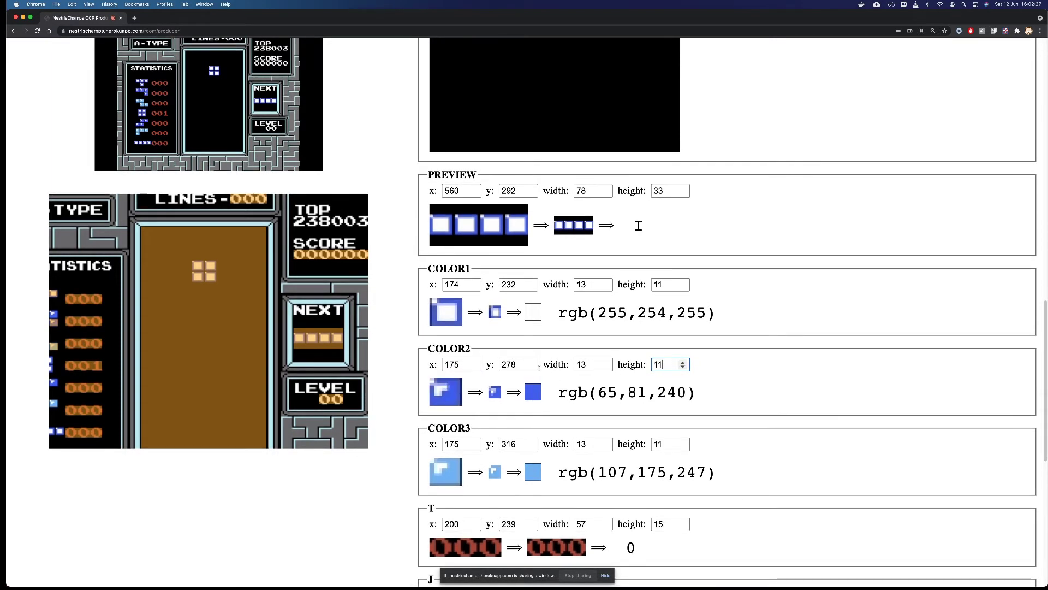
Step: Set the y position of the COLOR2 region to 279
click(513, 364)
key(Up)
key(Up)
key(Up)
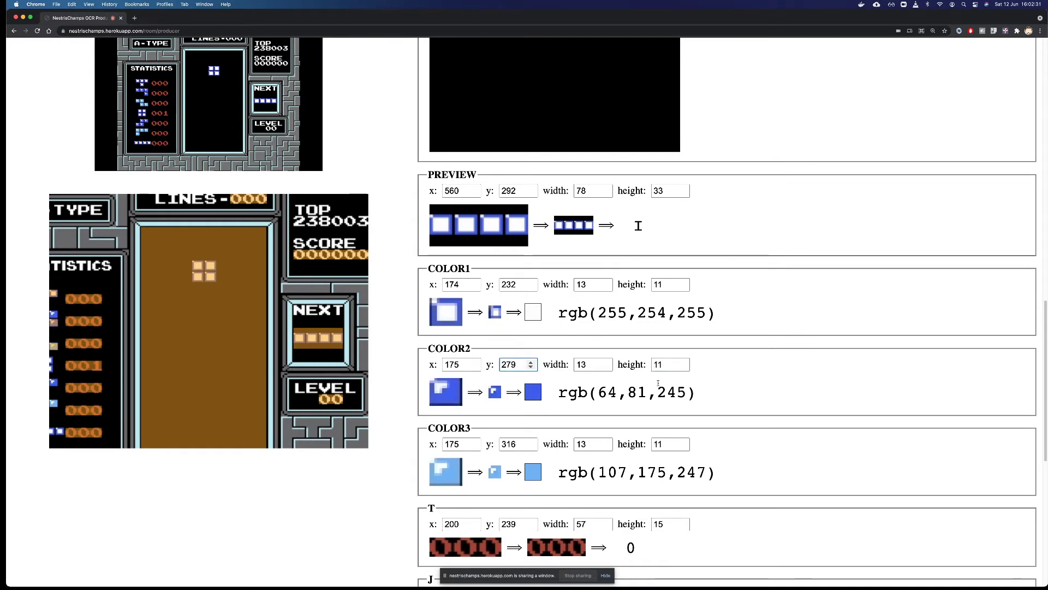
key(shift+Tab)
click(516, 364)
click(589, 365)
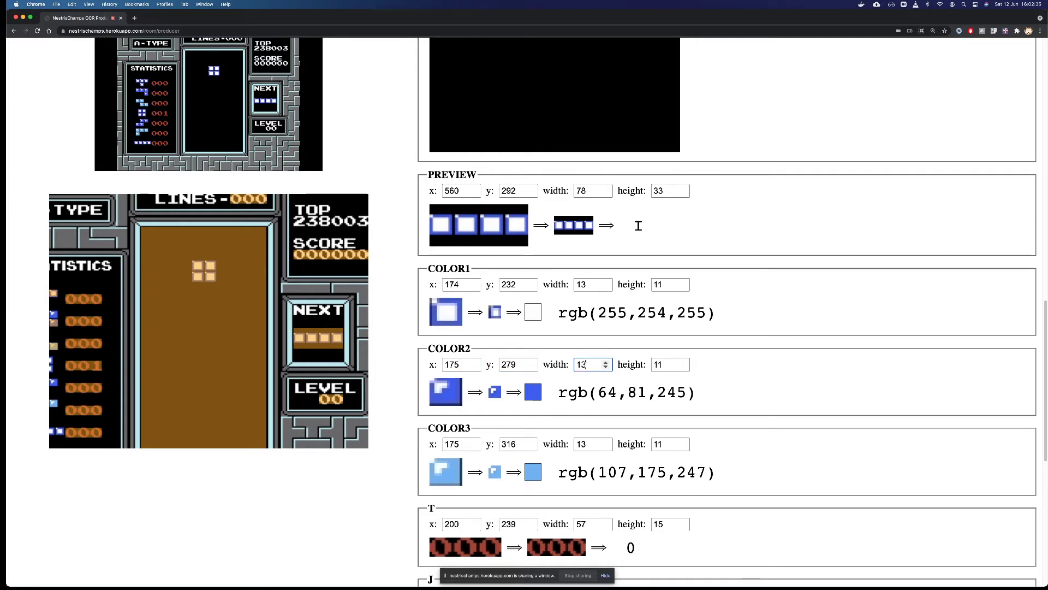
click(669, 364)
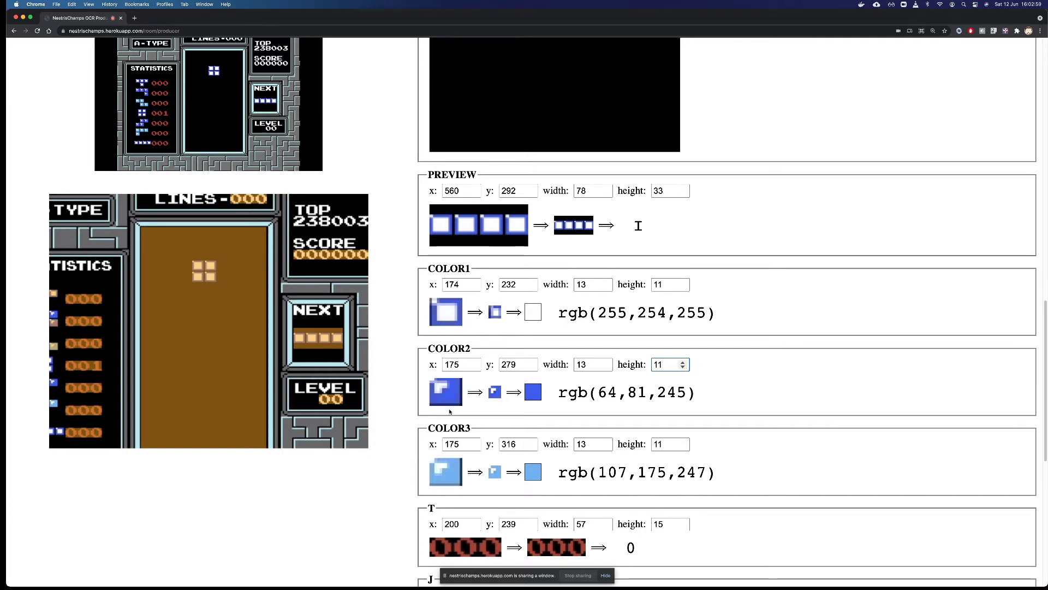
Step: Set the x position of the COLOR1 region to 175
scroll(481, 366, up, 1)
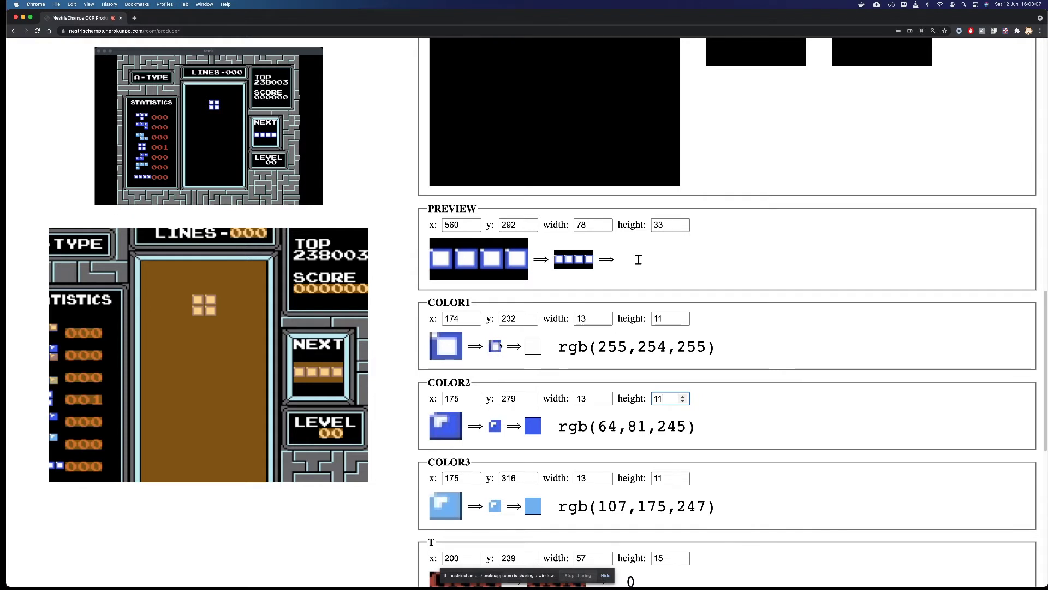
key(shift+Tab)
key(shift+Tab)
key(shift+Tab)
key(shift+Tab)
key(shift+Tab)
key(shift+Tab)
key(shift+Tab)
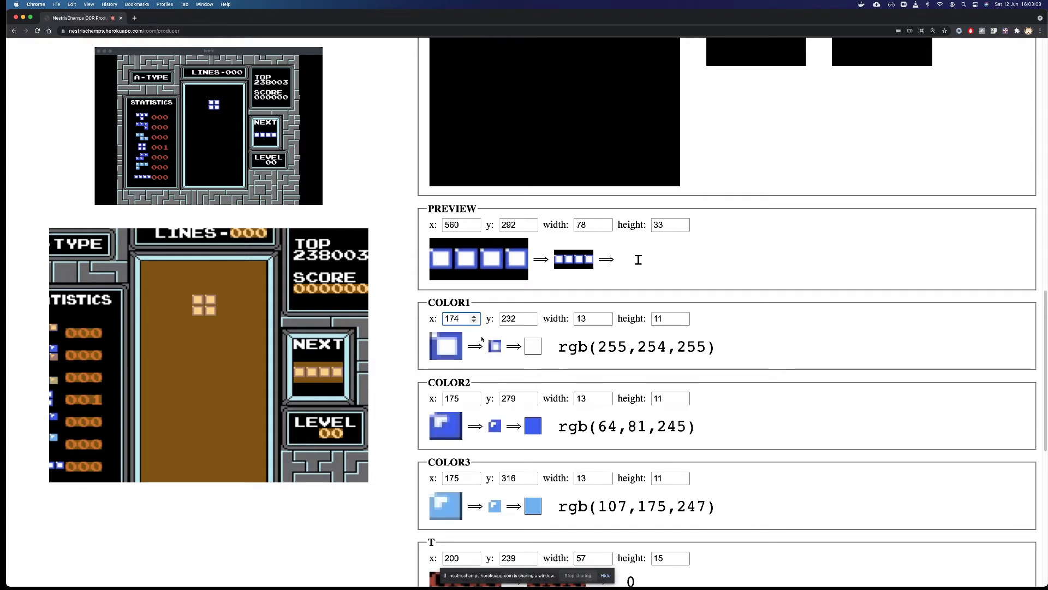
key(Up)
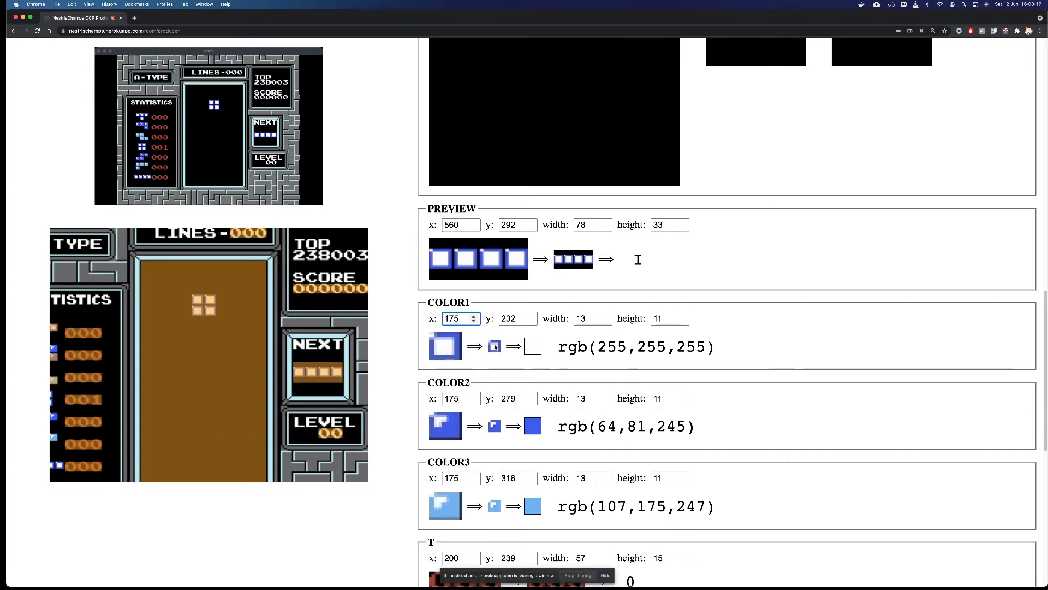
Step: Try heights from 12 to 14 for the COLOR1 region and settle on 13
click(667, 317)
key(Up)
key(Up)
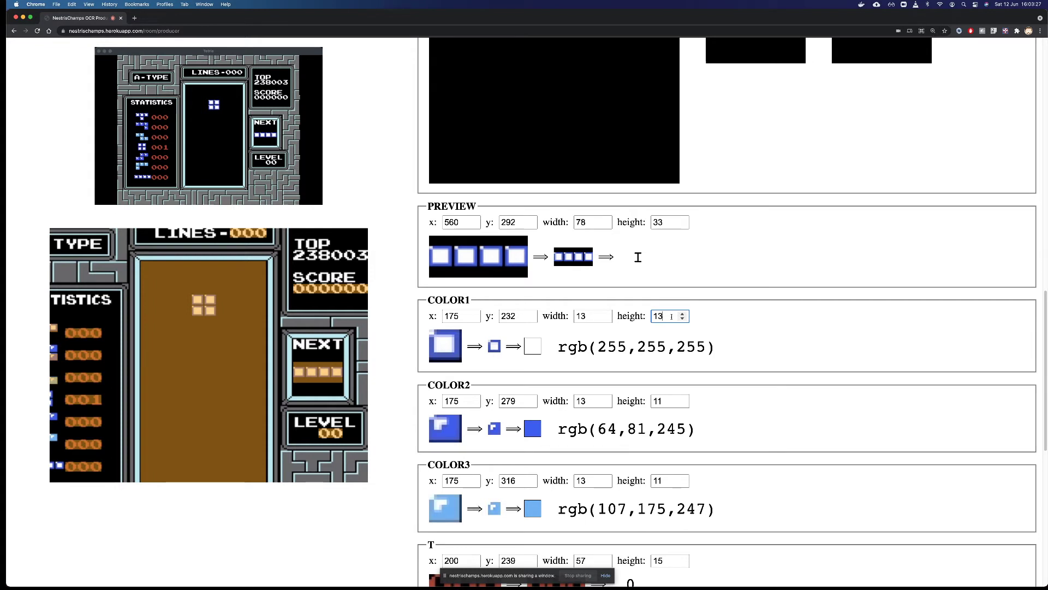
key(Up)
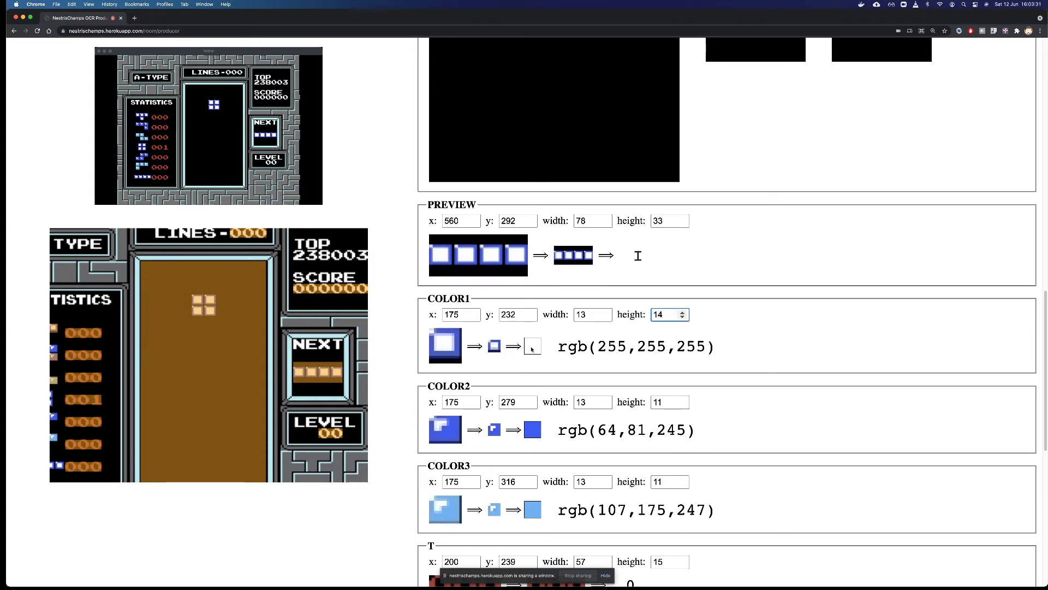
key(Down)
key(Down)
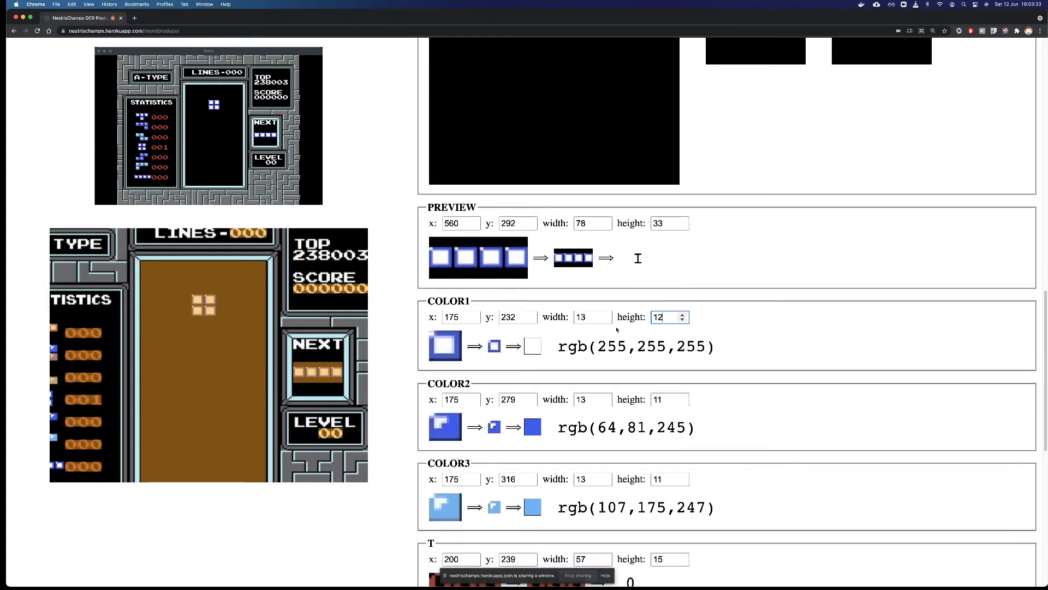
key(Up)
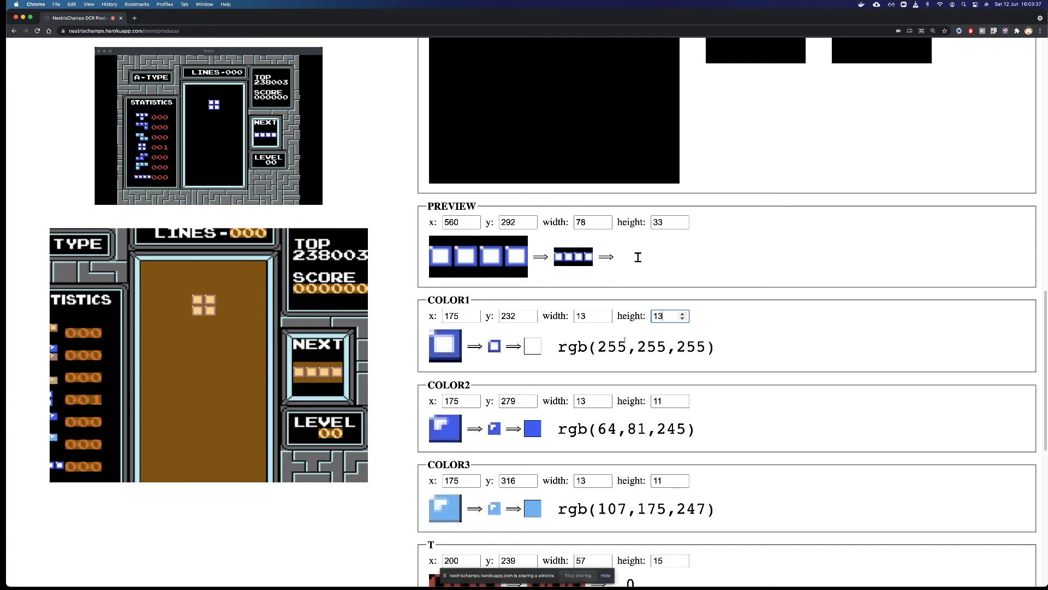
drag(605, 343, 687, 346)
click(700, 342)
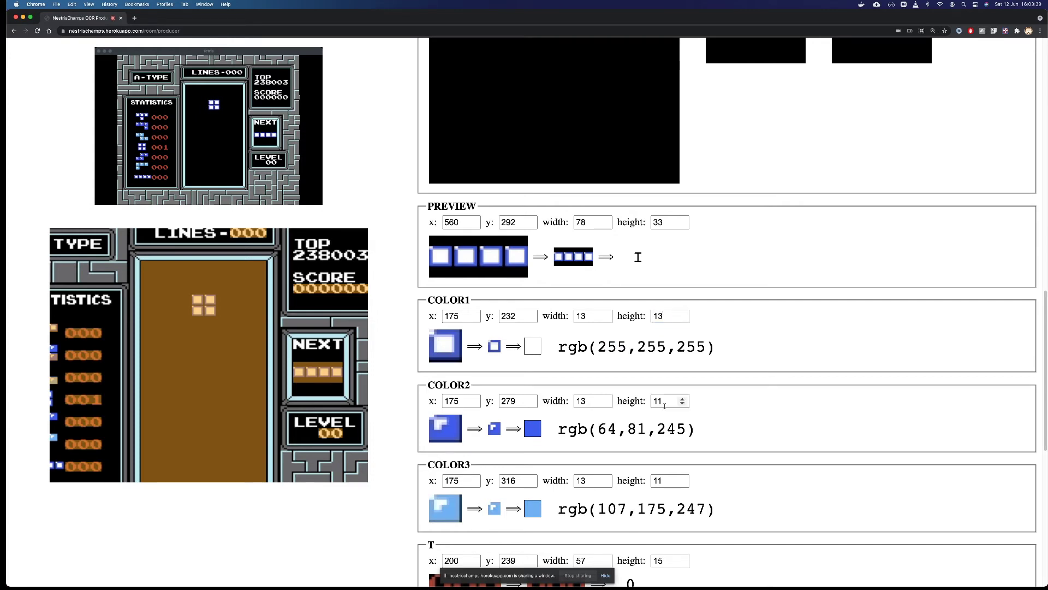
Step: Set the x position of the PREVIEW region to 561
scroll(456, 431, up, 3)
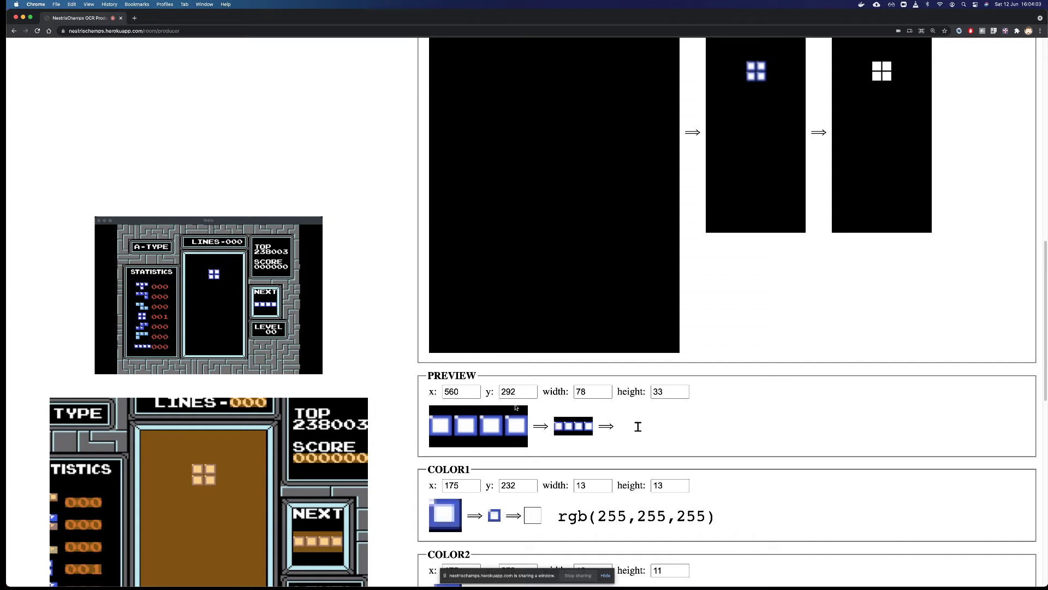
click(457, 391)
key(Up)
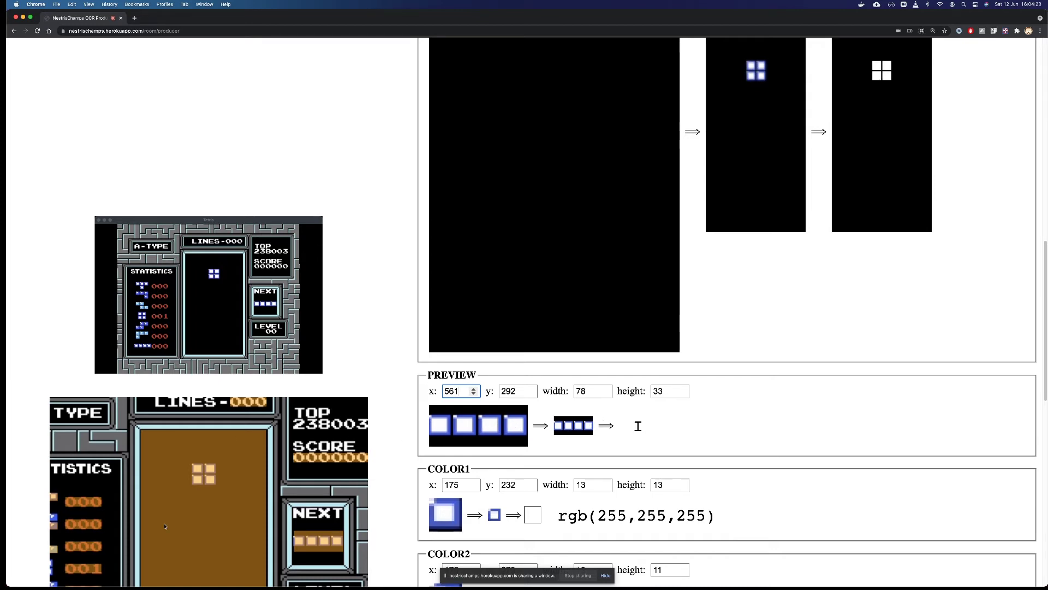
Step: Try a narrower width for the PREVIEW region and return it to 78
scroll(115, 435, down, 3)
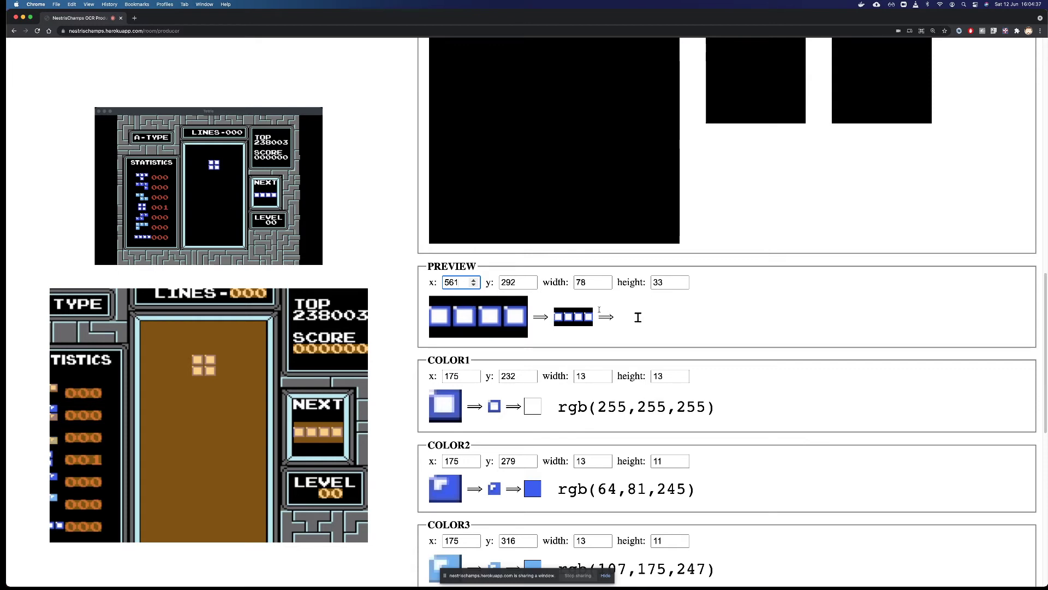
scroll(605, 309, up, 5)
scroll(608, 316, down, 2)
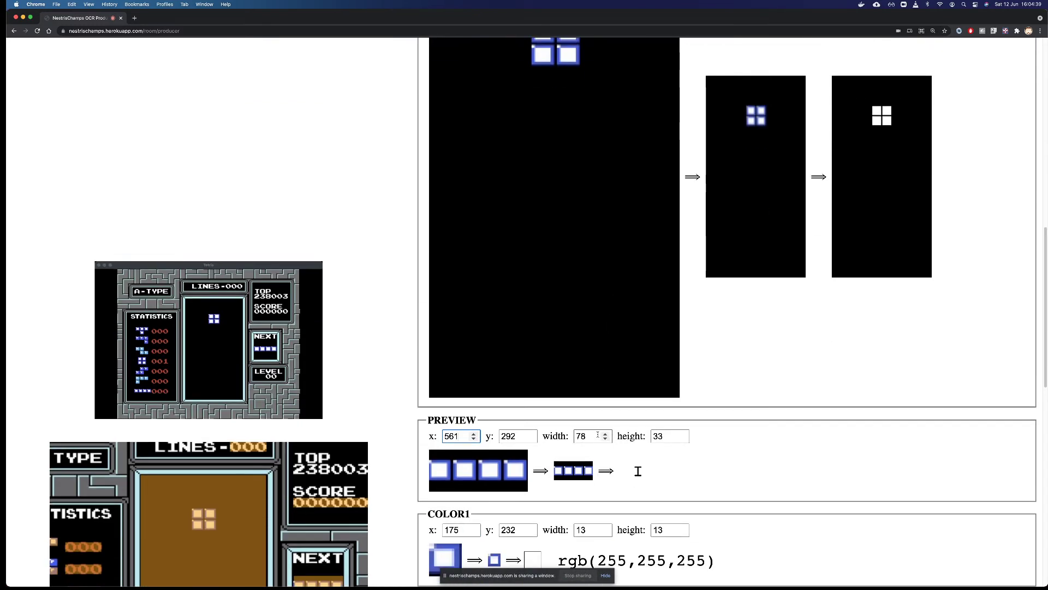
click(600, 436)
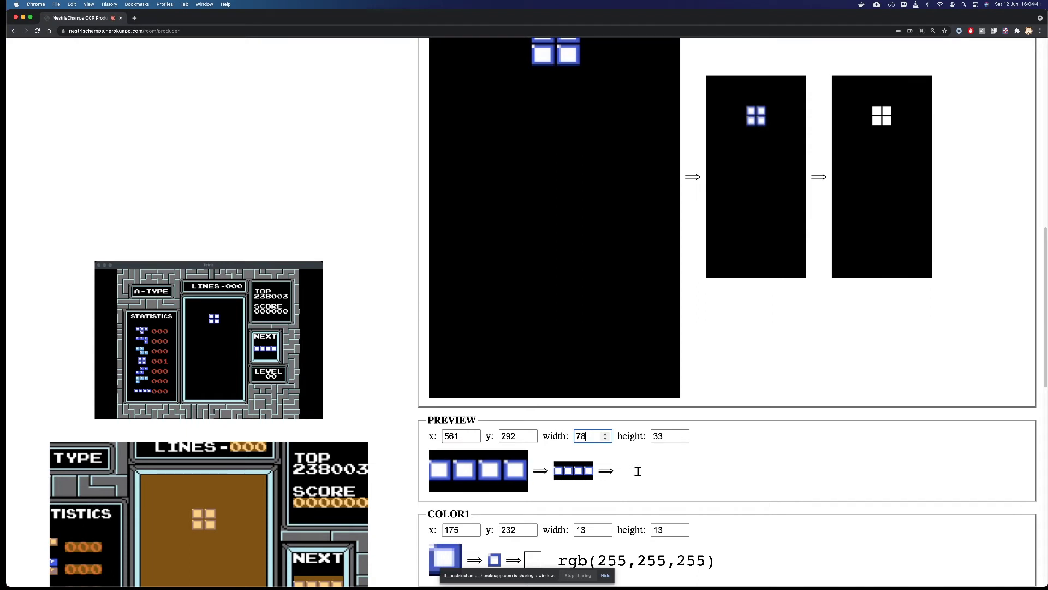
key(Down)
key(Up)
Step: Switch to the Tetris game, drop the O piece to bring up another preview piece, and return to the browser
click(213, 376)
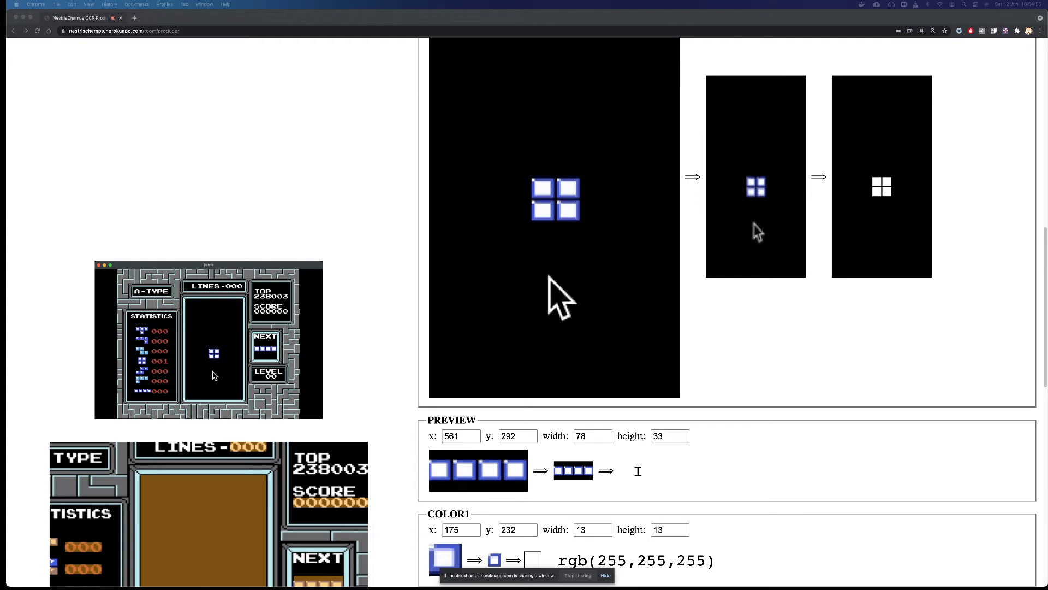
key(Down)
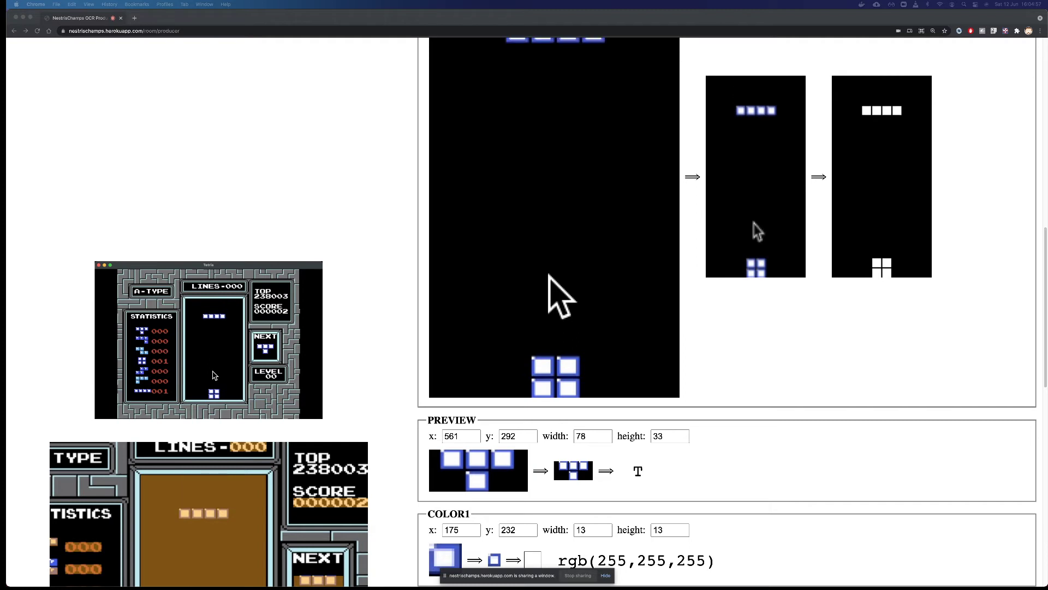
click(841, 371)
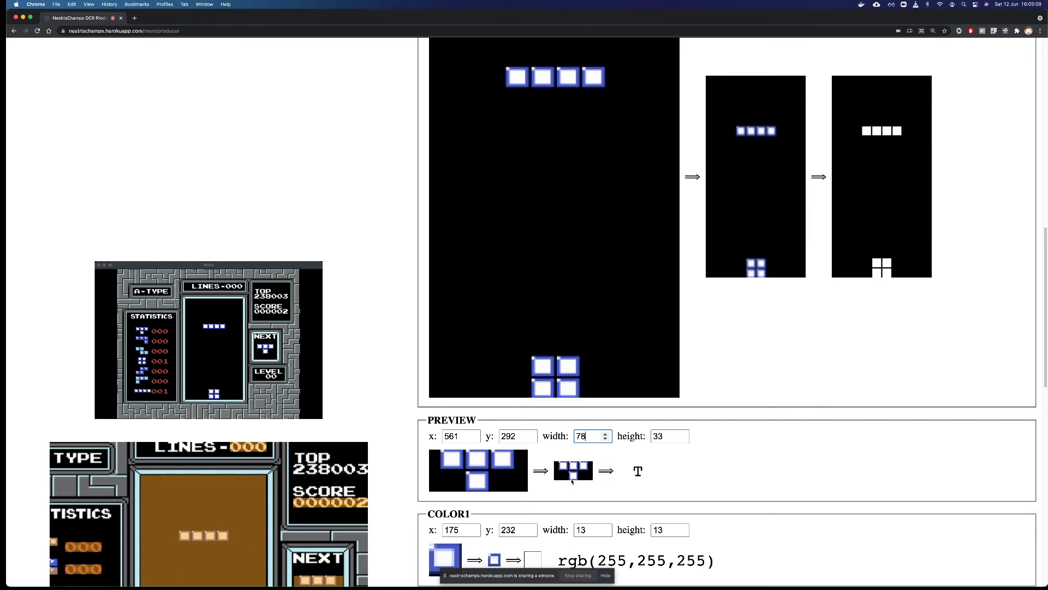
Step: Try a y position of 288 for the PREVIEW region and return it to 292
click(516, 435)
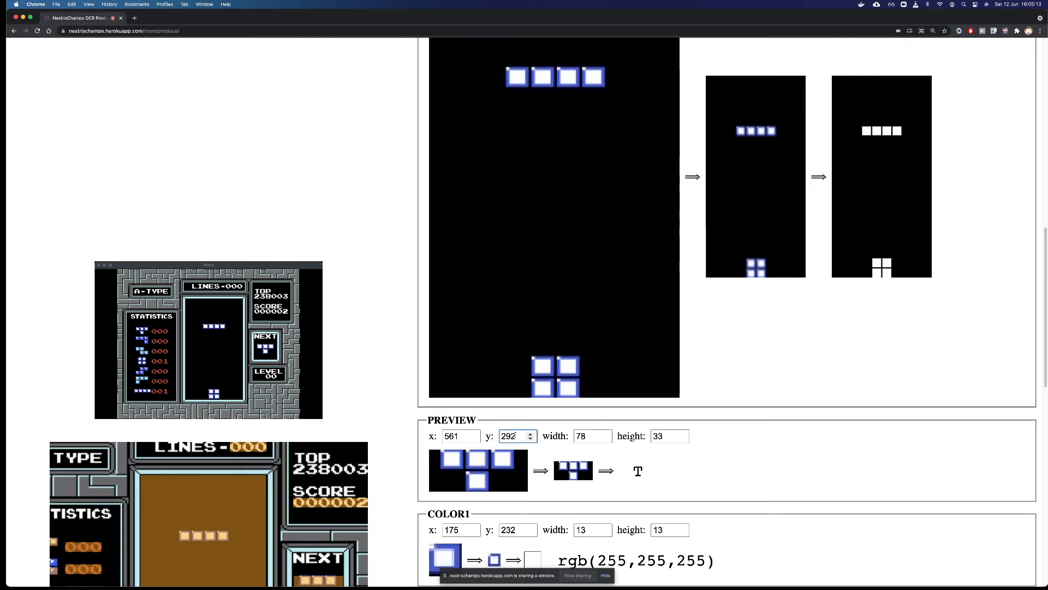
key(Down)
key(Down)
key(Down)
key(Down)
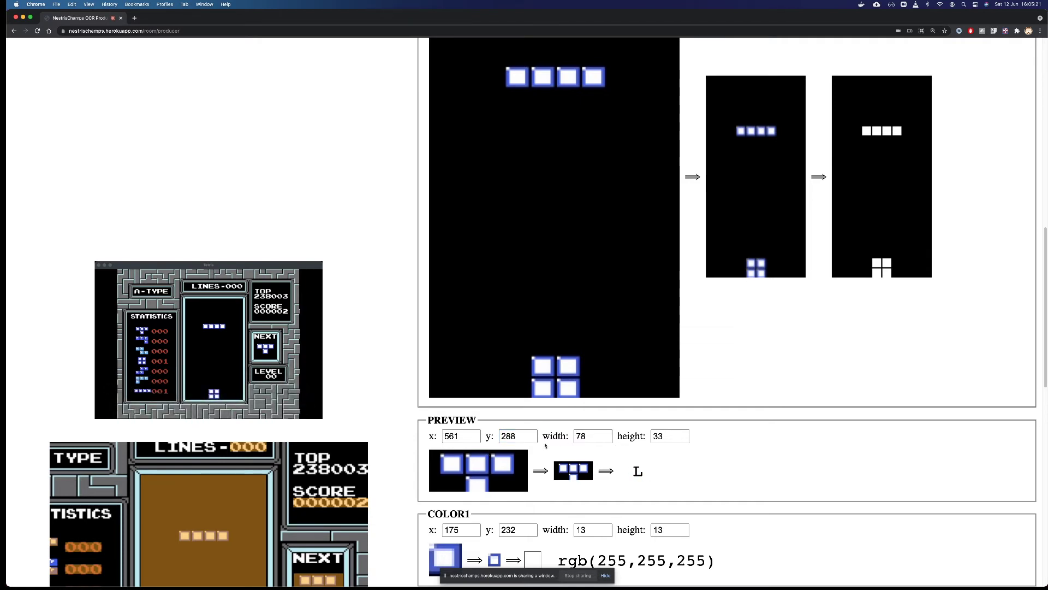
key(Up)
key(Up)
key(Up)
key(Up)
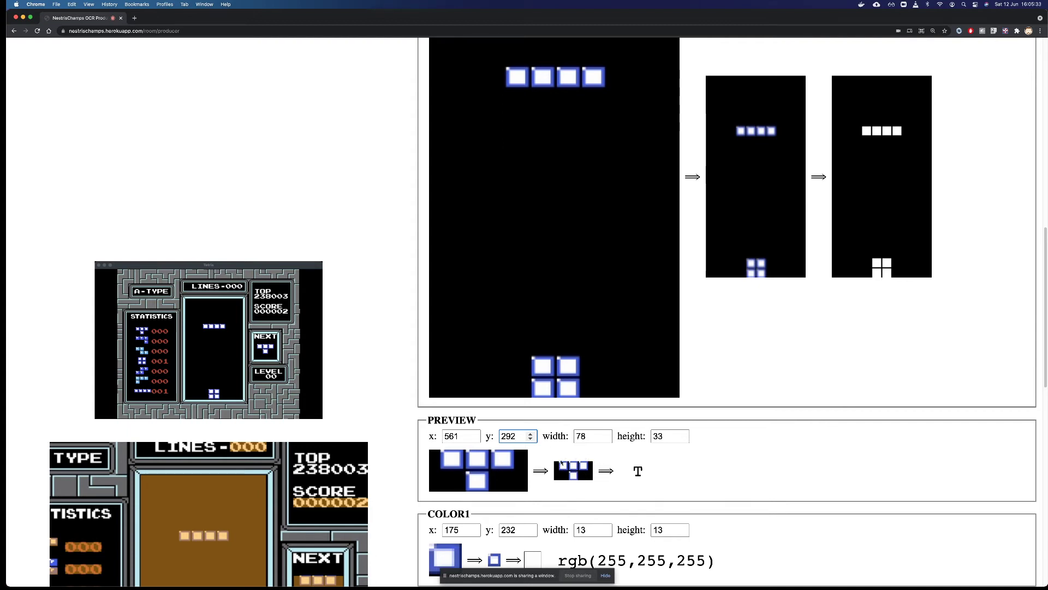
click(664, 479)
Step: Switch to the Tetris game, stand the I piece upright against the playfield's left wall and drop it
scroll(653, 473, up, 5)
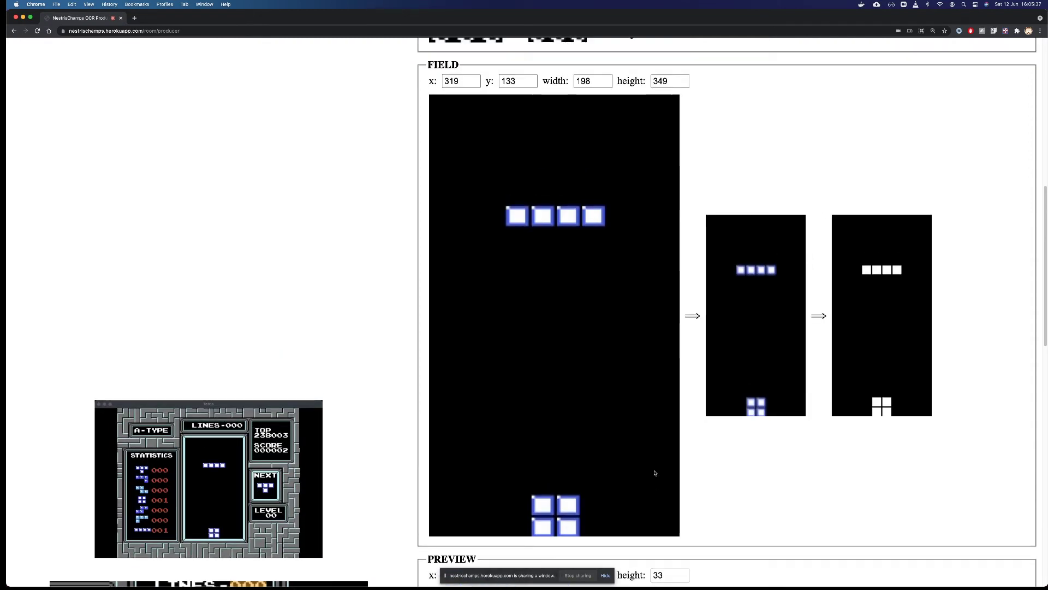
click(287, 534)
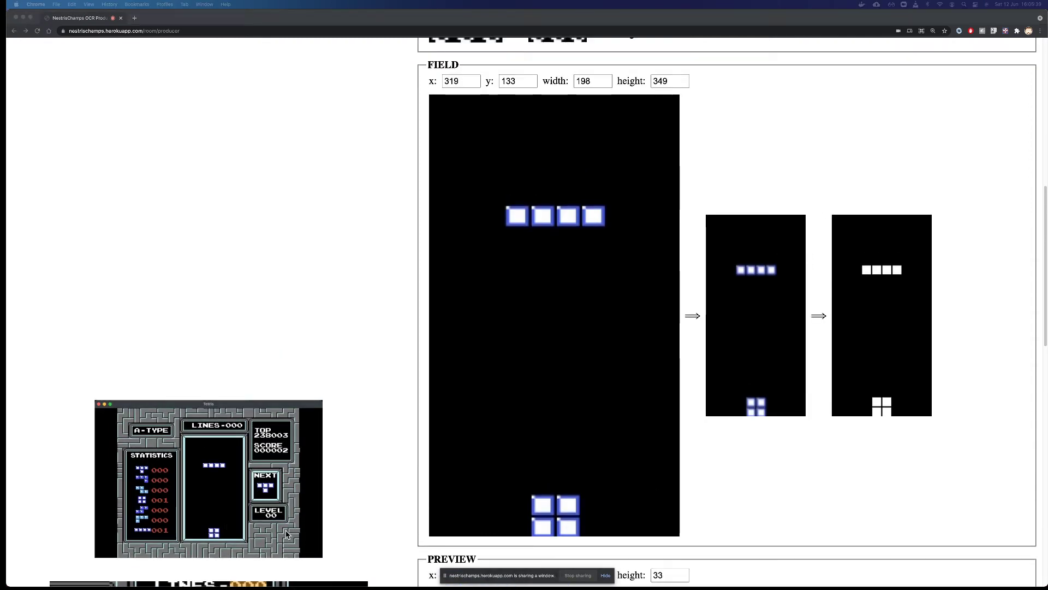
key(x)
key(Left)
key(Left)
key(Left)
key(Left)
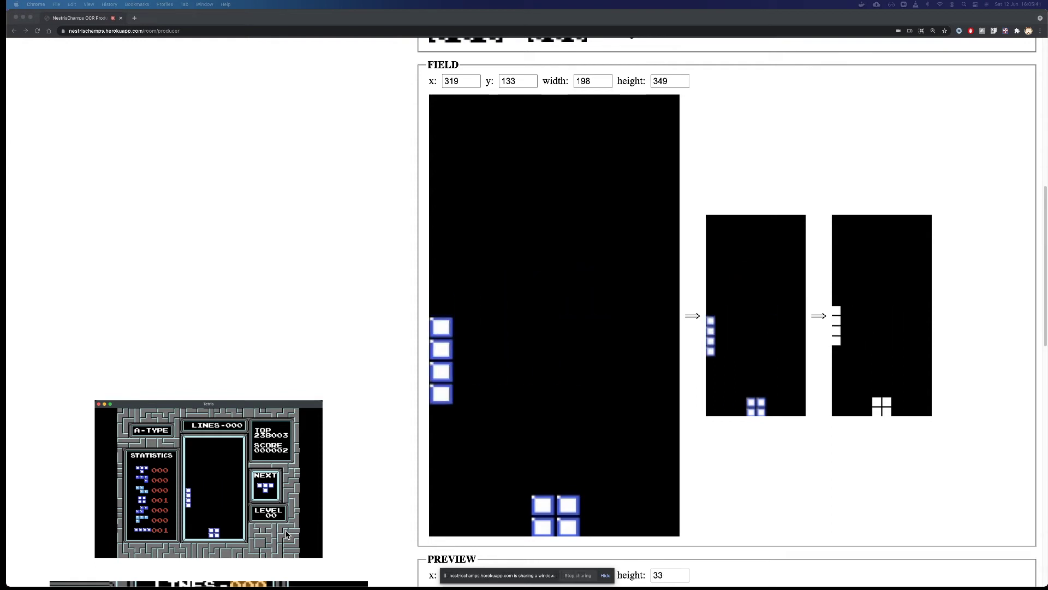
key(Down)
Step: Rotate the T and S pieces upright and stack them against the left wall on top of the I piece
key(z)
key(Left)
key(Left)
key(Left)
key(Left)
key(Left)
key(Down)
key(x)
key(Left)
key(Left)
key(Left)
key(Left)
key(Down)
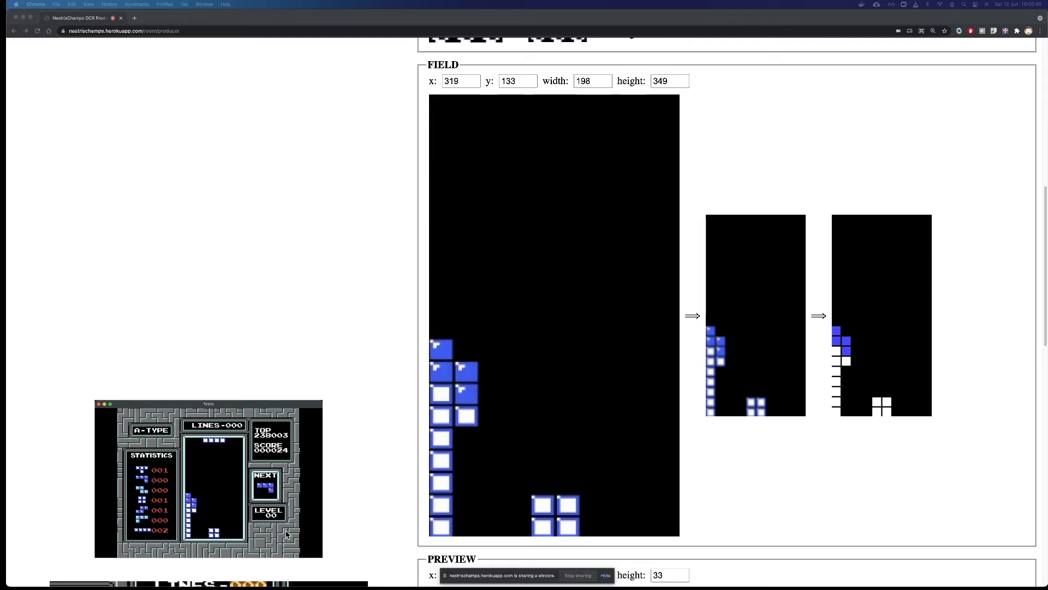
Step: Stand the second I piece upright on top of the stack at the left wall
key(x)
key(Left)
key(Left)
key(Left)
key(Left)
key(Left)
key(Down)
Step: Stack an upright J piece and the O piece on top of the column at the left wall
key(z)
key(Left)
key(Left)
key(Left)
key(Left)
key(Down)
key(Left)
key(Left)
key(Left)
key(Down)
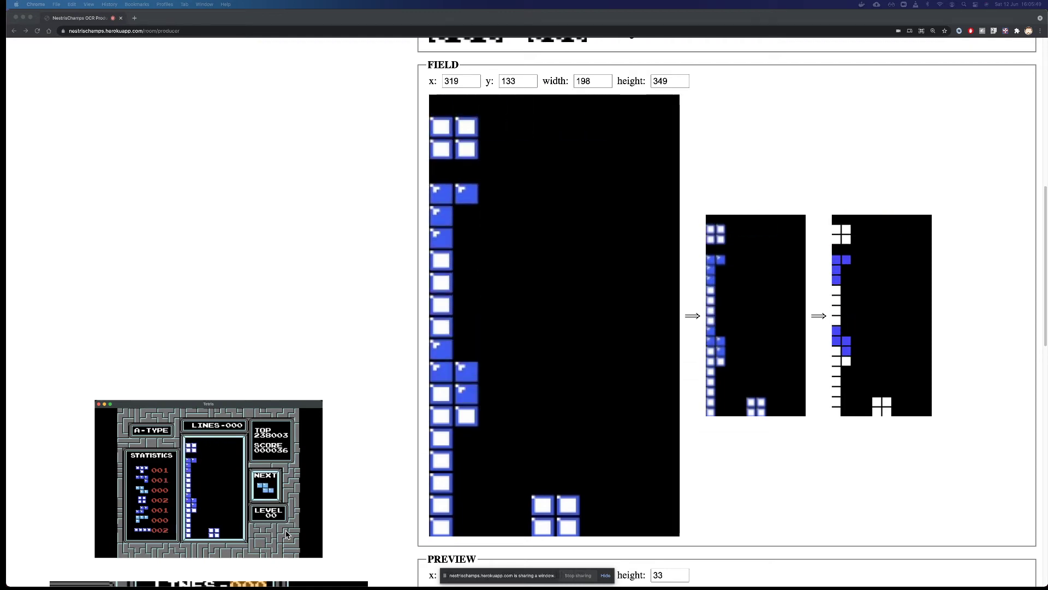
Step: Place the Z piece upright on top of the left stack and drop the J piece upright against the right wall
key(x)
key(Left)
key(Left)
key(Left)
key(Left)
key(z)
key(Right)
key(Right)
key(Right)
key(Right)
key(Down)
Step: Rotate the T and S pieces upright and stack them on the J piece at the right wall
key(Right)
key(Right)
key(z)
key(Down)
key(Down)
key(Right)
key(Right)
key(Right)
key(Right)
key(x)
key(Down)
Step: Rotate the L piece upright onto the stack at the right wall and place the O piece on top of it
key(x)
key(Right)
key(Right)
key(Right)
key(Down)
key(Right)
key(Right)
key(Right)
key(Right)
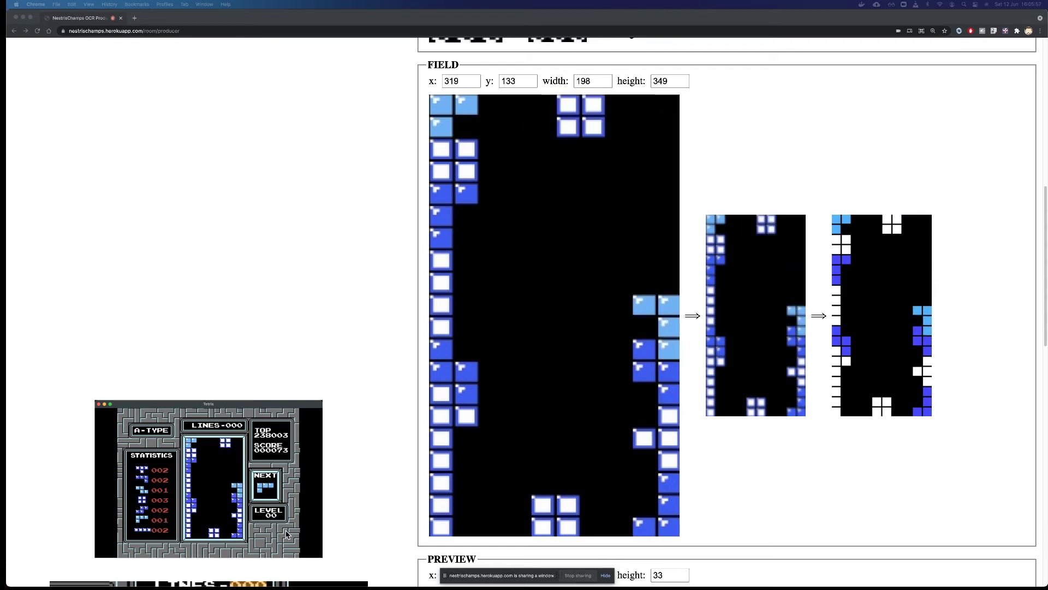
key(Down)
Step: Stack a second upright L piece and another O piece on the column at the right wall
key(Right)
key(Right)
key(Right)
key(Right)
key(x)
key(Down)
key(Right)
key(Right)
key(Right)
key(Right)
key(Down)
Step: Place the third L piece on top of the right-wall column, filling it up to the field's upper edge
key(Right)
key(Right)
key(Right)
key(Down)
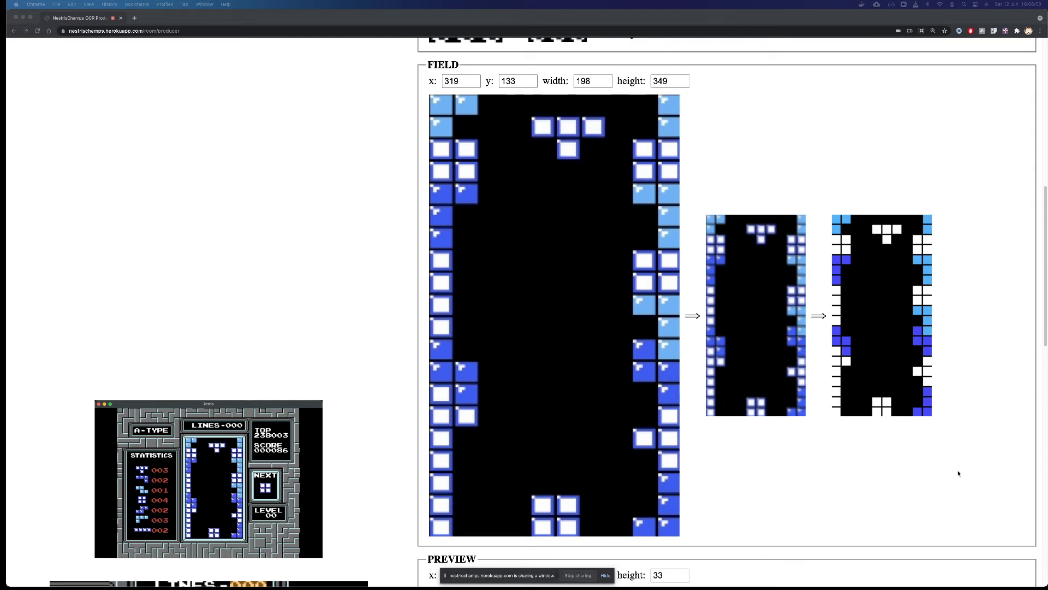
Step: Switch from the Tetris game to the OCR producer page and turn Show Parts off and back on
click(802, 439)
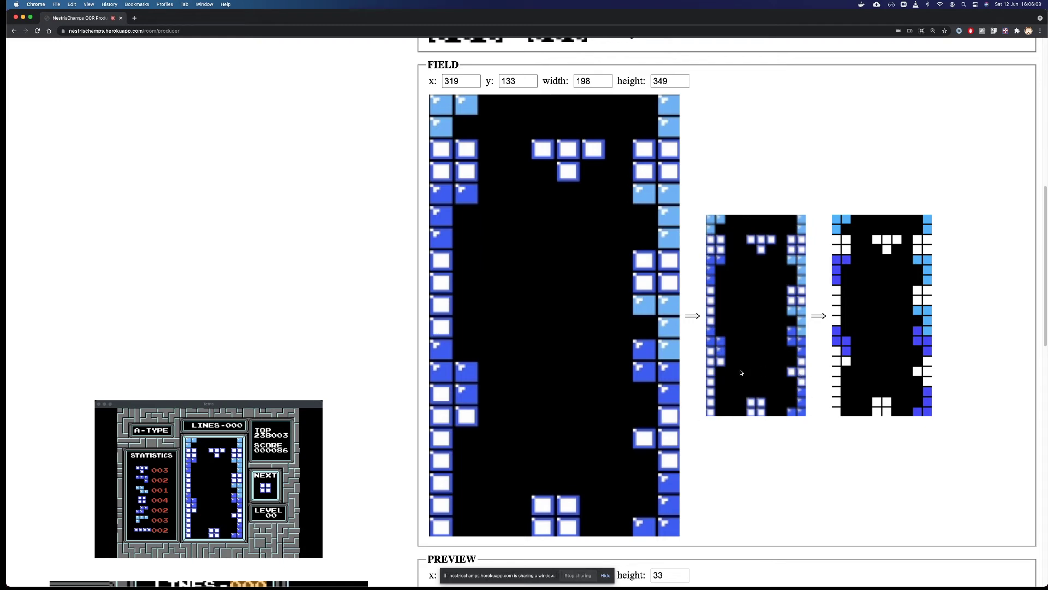
scroll(740, 373, up, 15)
click(76, 69)
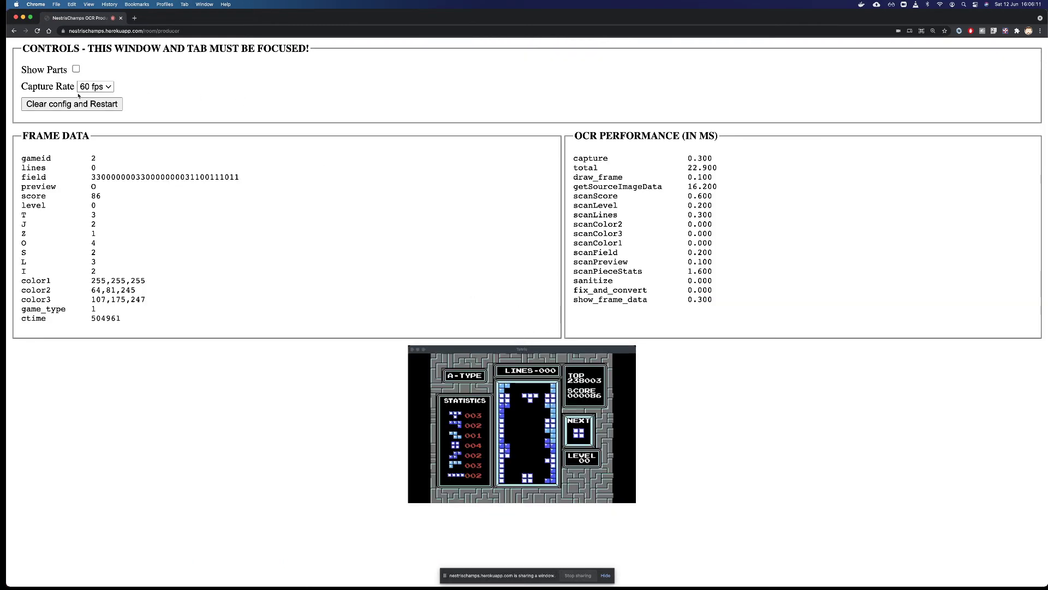
click(76, 69)
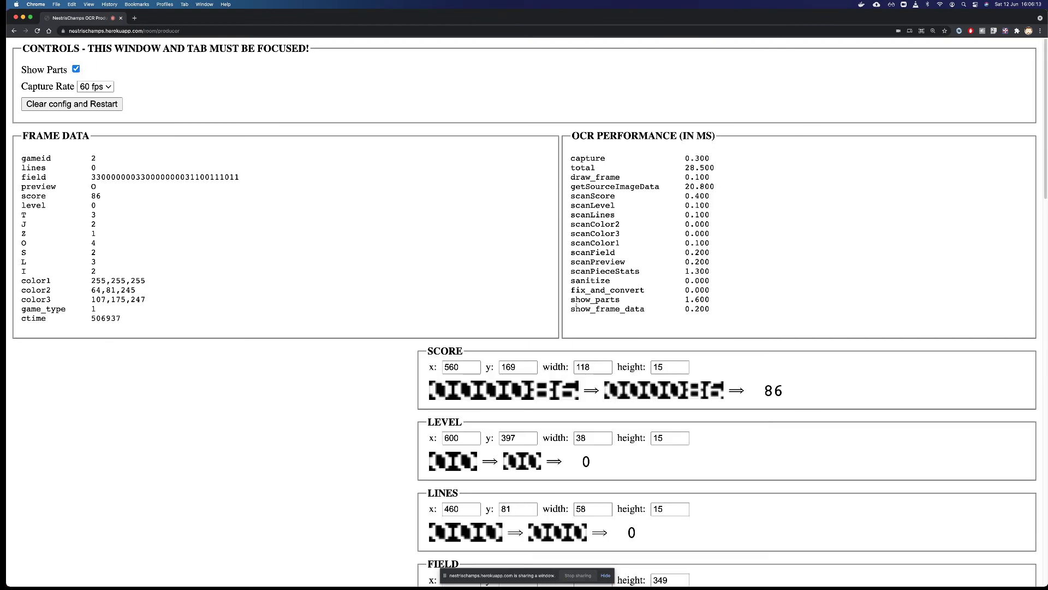
Step: Set the x position of the FIELD region to 320
scroll(578, 306, down, 10)
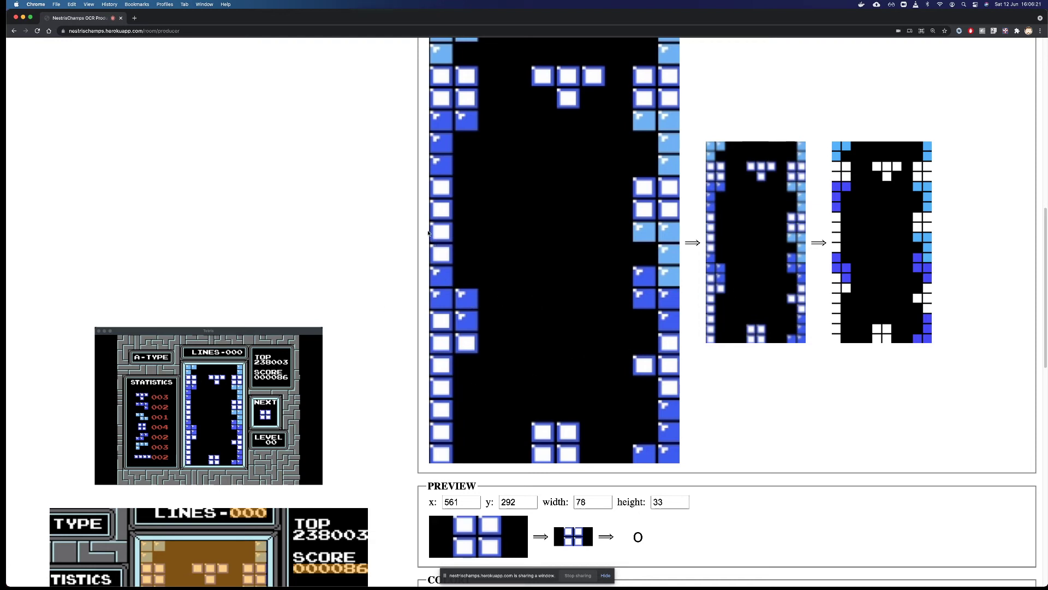
scroll(428, 233, up, 5)
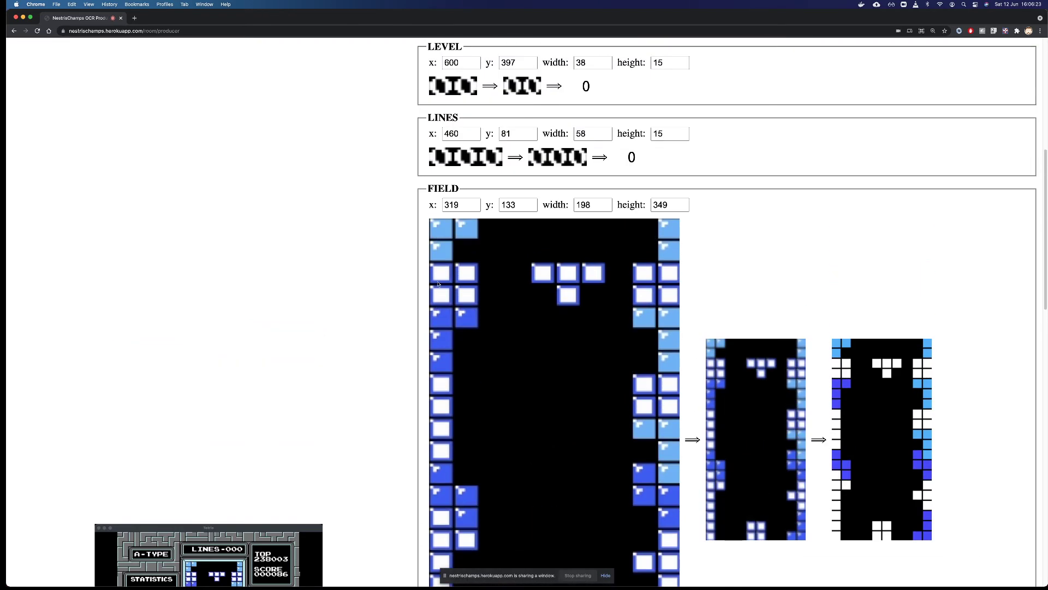
click(459, 204)
key(Up)
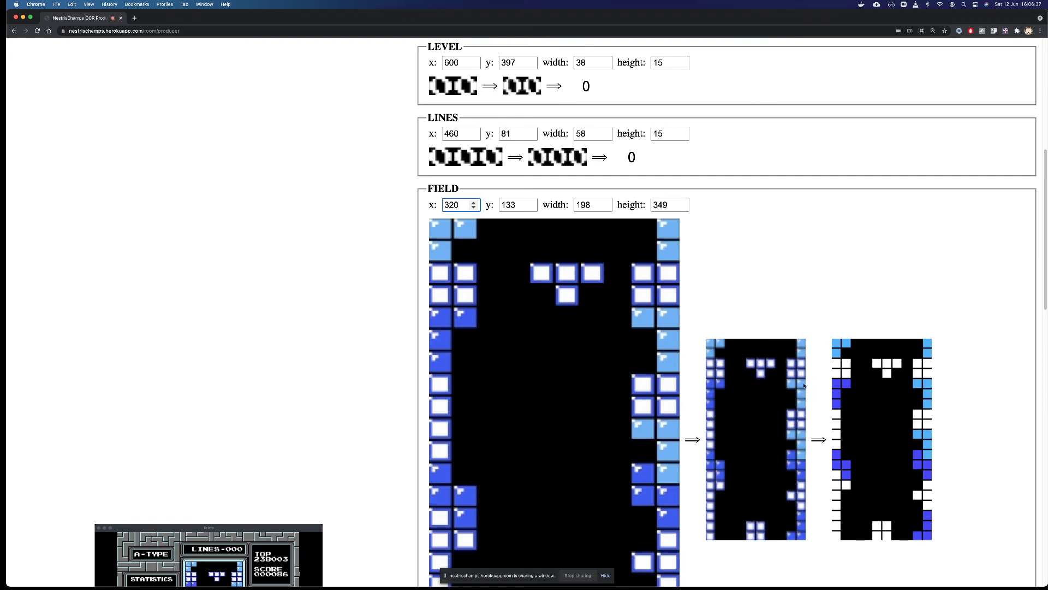
Step: Try a width of 199 for the FIELD region and return it to 198
click(596, 205)
click(604, 203)
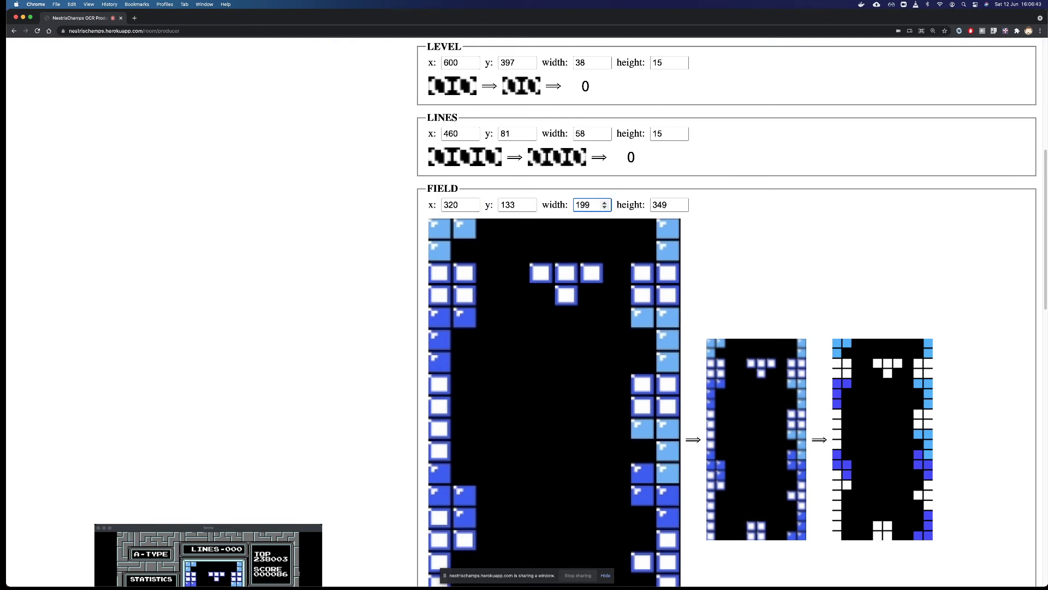
click(604, 208)
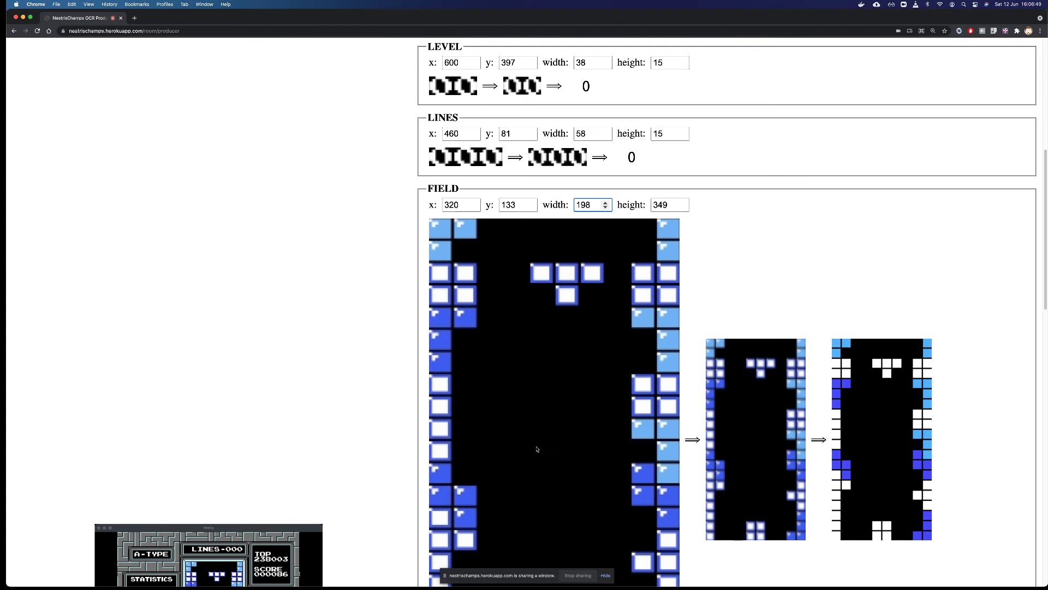
Step: Set the height of the FIELD region to 350
scroll(539, 450, down, 2)
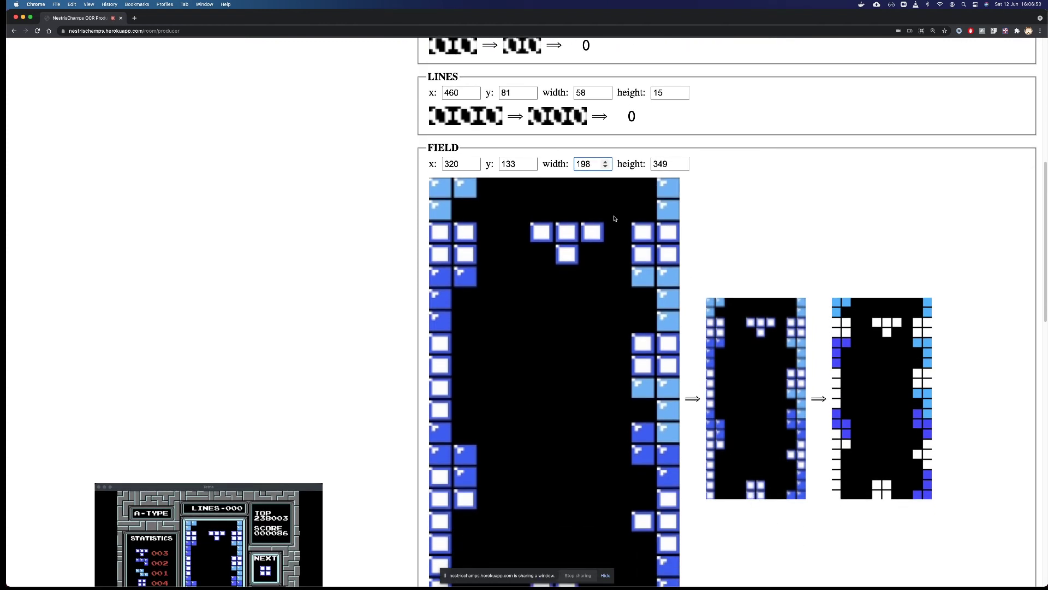
double_click(670, 163)
text(350)
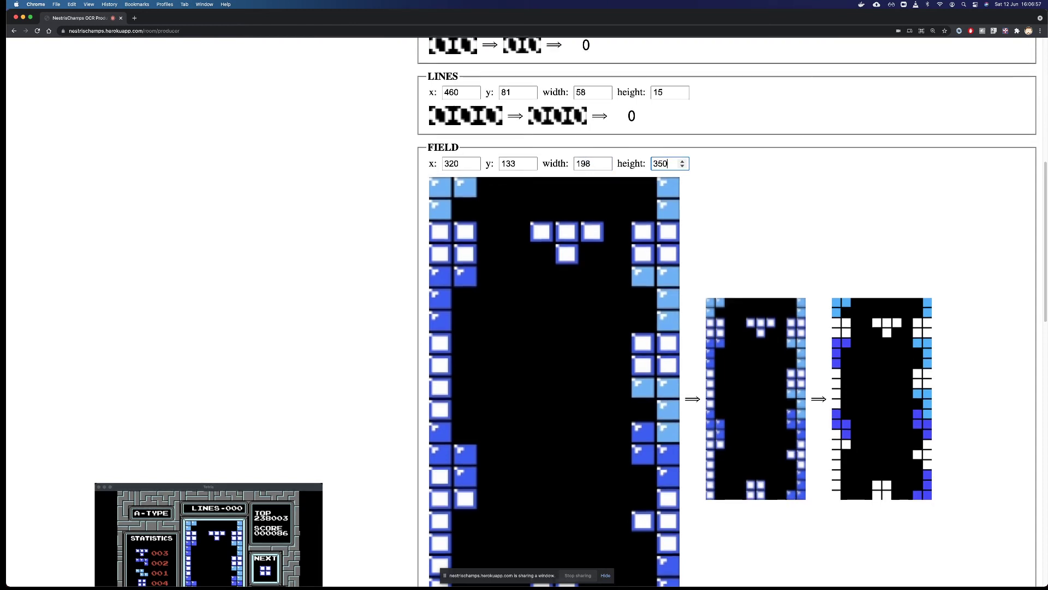
Step: Try a height of 349 for the FIELD region and return it to 350
scroll(454, 158, down, 2)
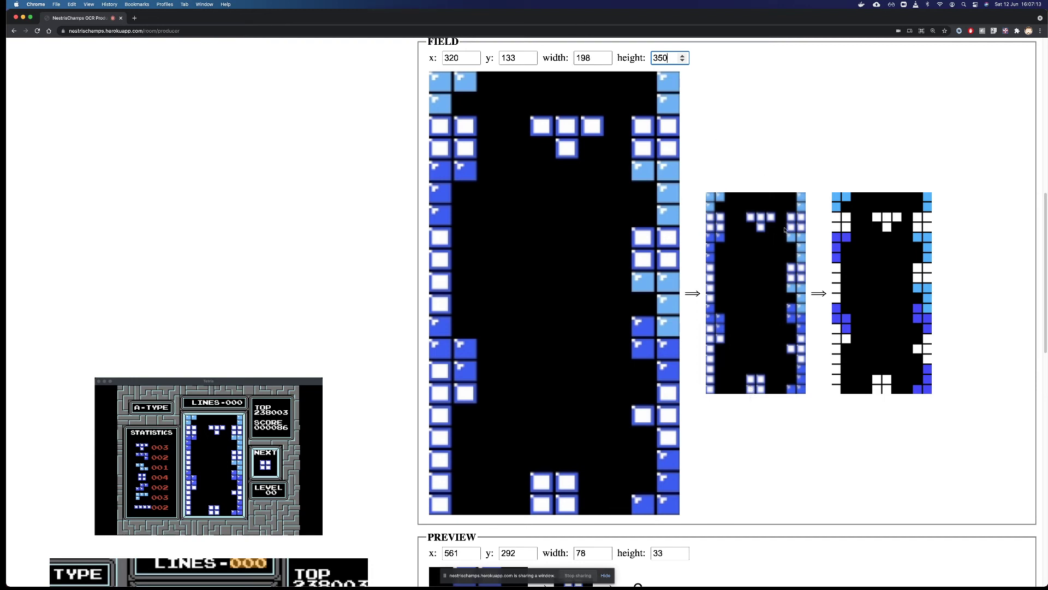
click(682, 56)
click(682, 60)
click(682, 60)
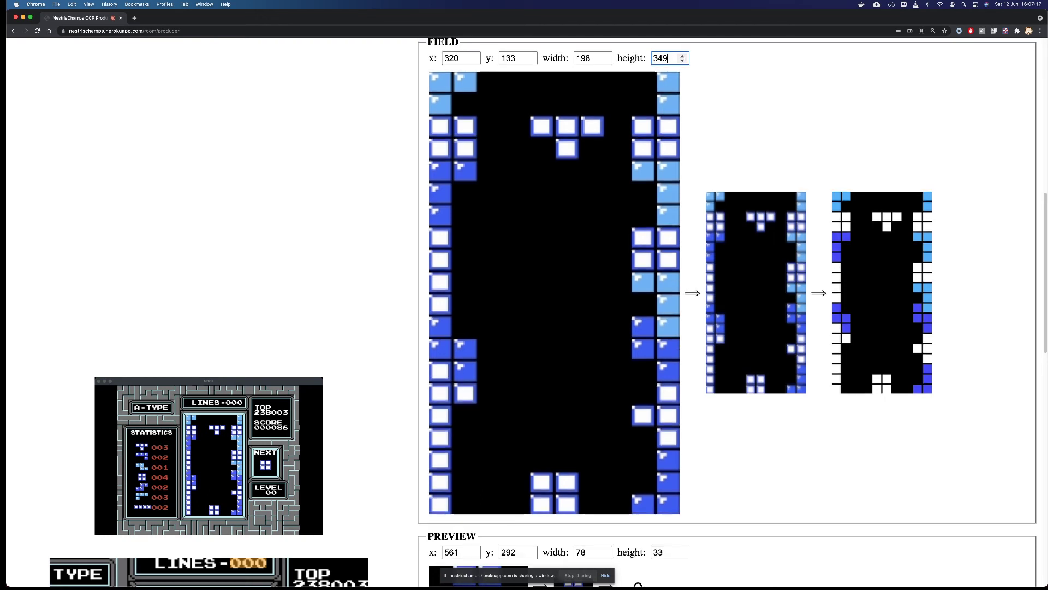
click(682, 56)
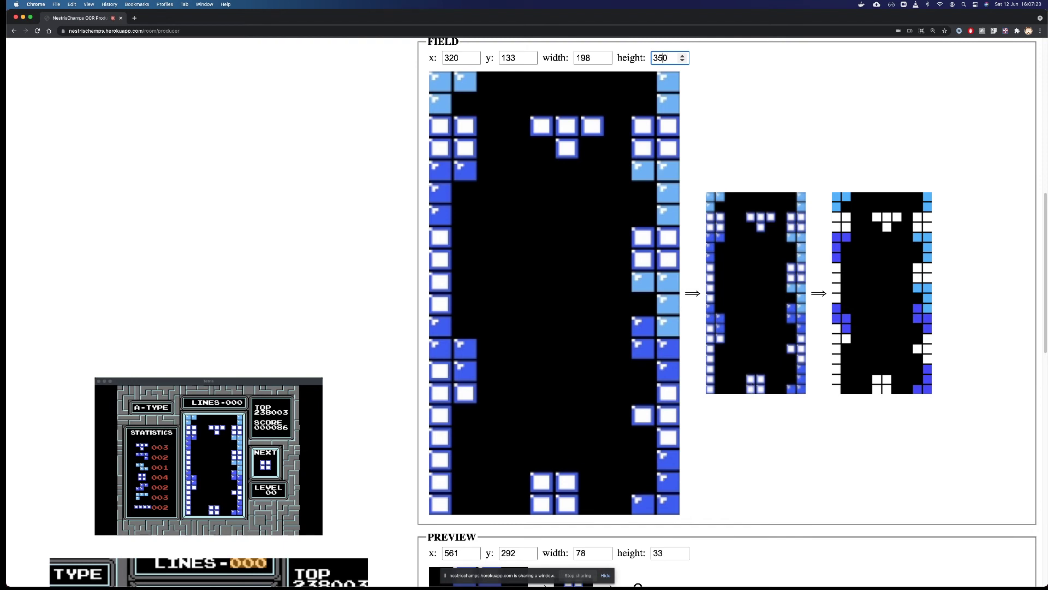
Step: Lower the FIELD region's height stepwise to 345 to test block detection, and raise it back to 350
key(Down)
key(Up)
key(Down)
key(Down)
key(Down)
key(Down)
key(Down)
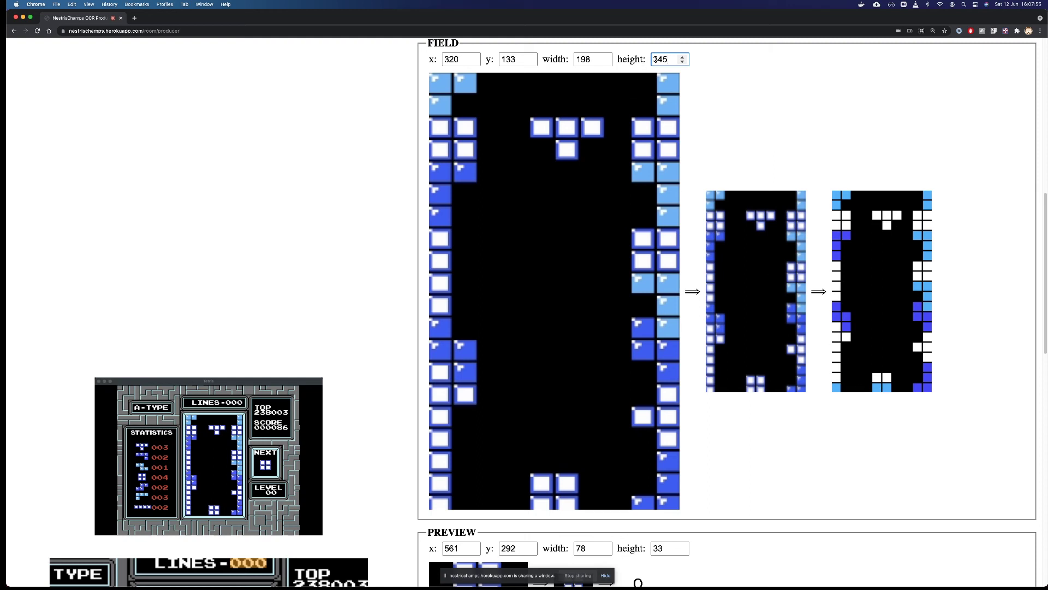
key(Up)
key(Up)
key(Up)
key(Up)
key(Up)
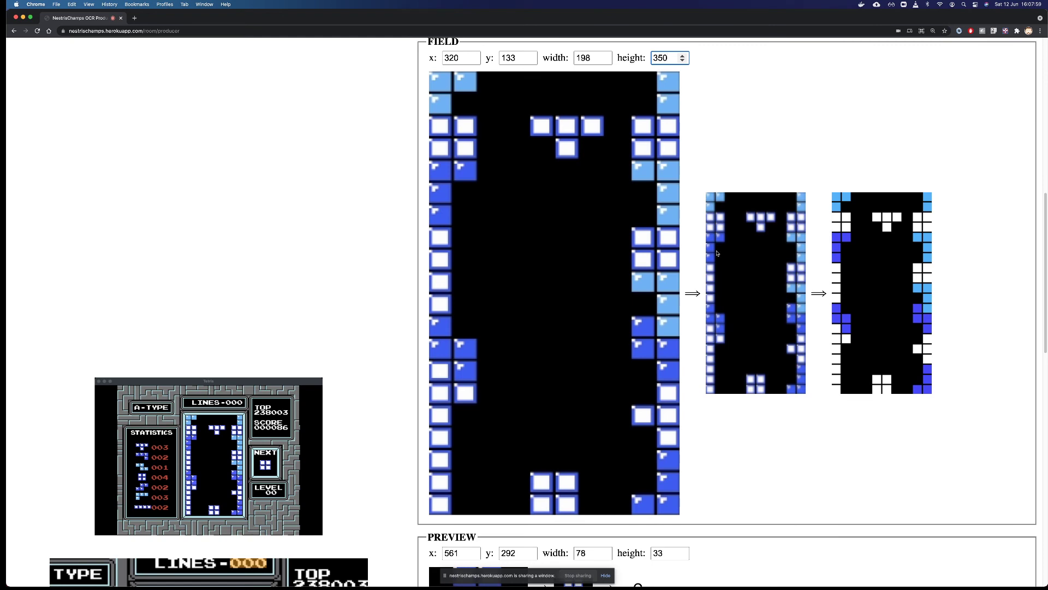
Step: Look over the calibrated regions and resize the producer window to half the screen, beside the renderer view window
scroll(690, 294, up, 10)
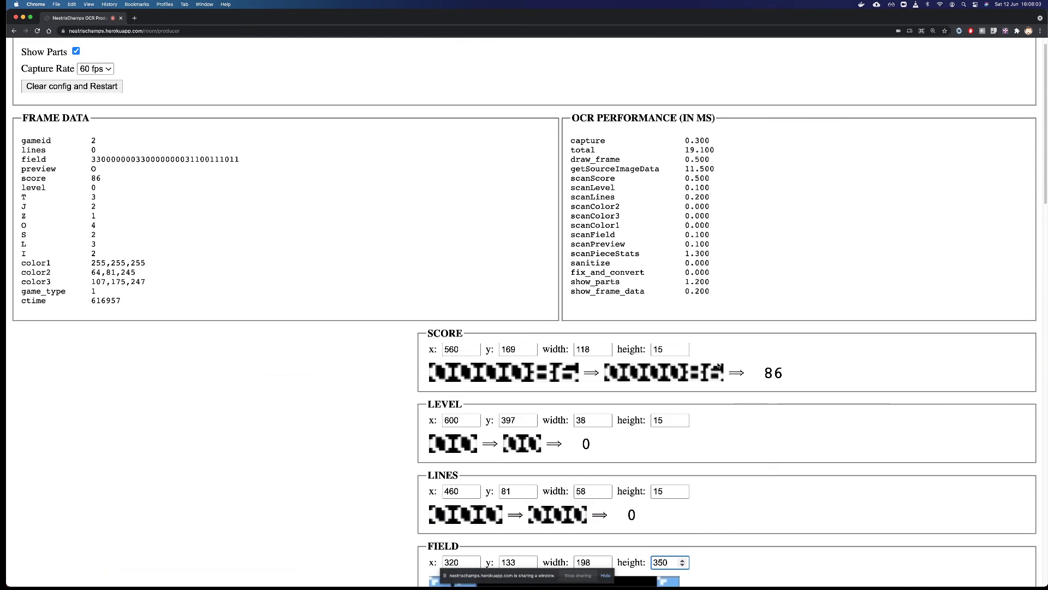
scroll(719, 364, down, 10)
scroll(718, 365, down, 10)
scroll(718, 365, up, 15)
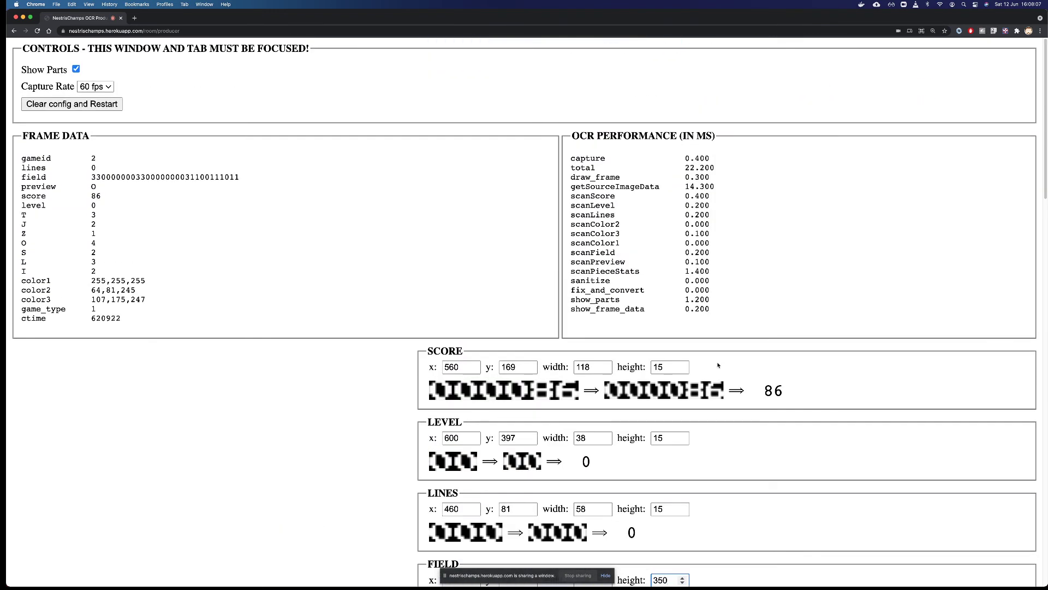
key(ctrl+alt+Left)
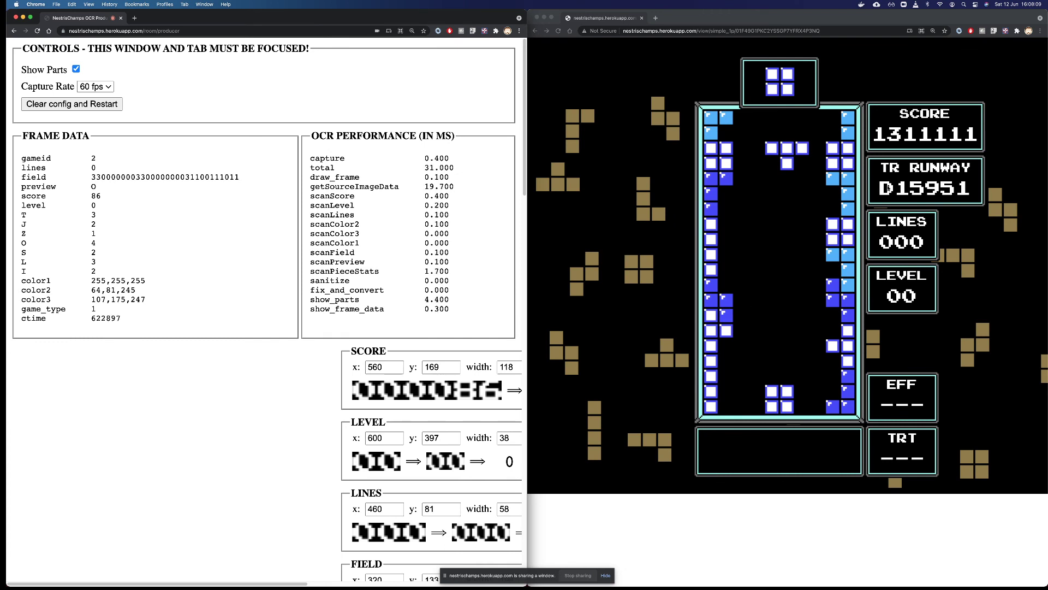
Step: Load nestrischamps.herokuapp.com/renderers in the second browser window
click(834, 30)
click(834, 30)
text(nestrischamps.herokuapp.com/r)
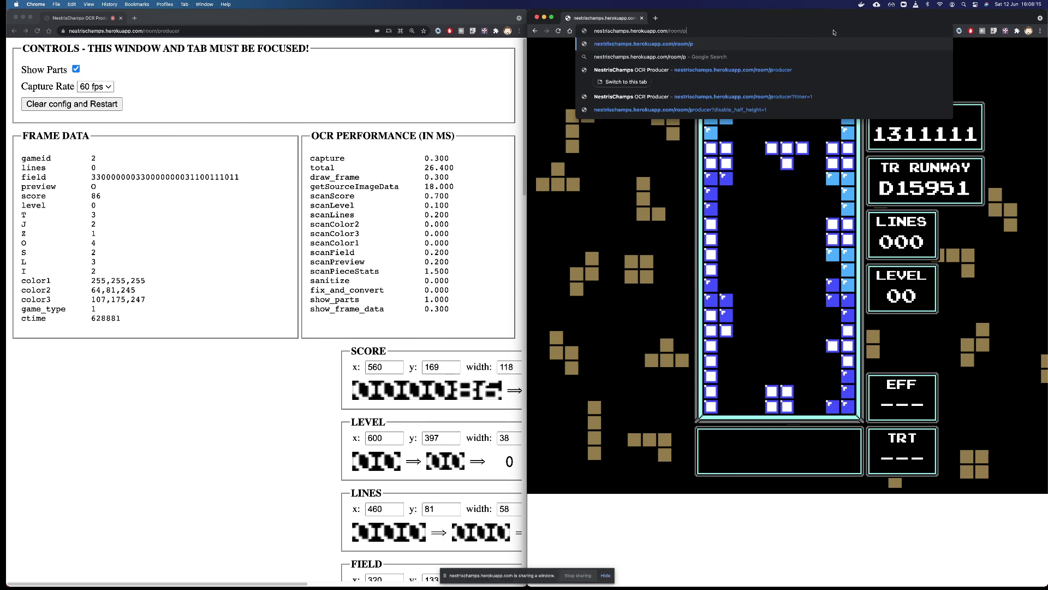
text(enderers)
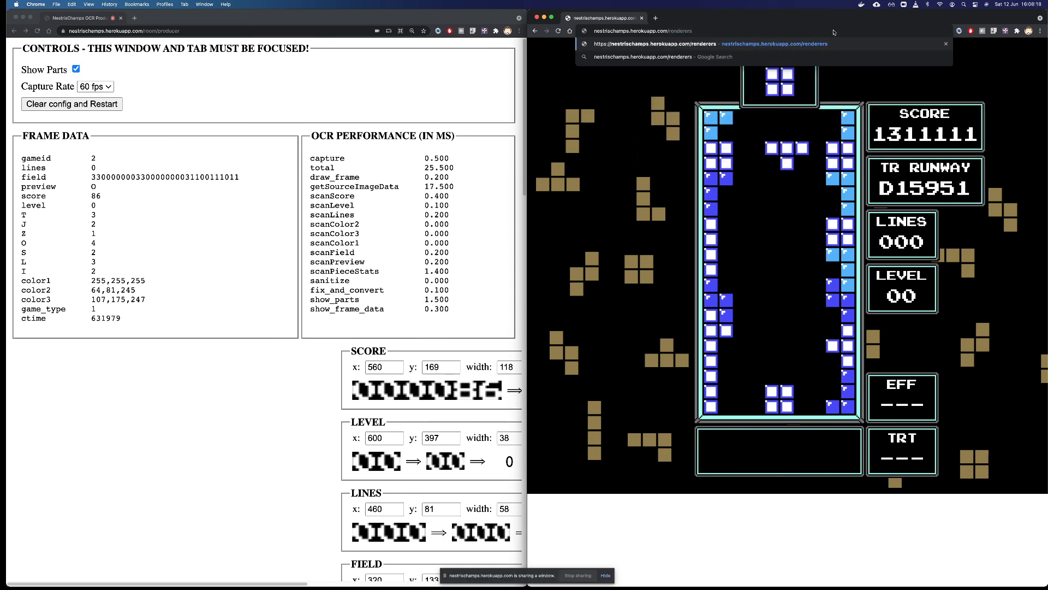
key(Return)
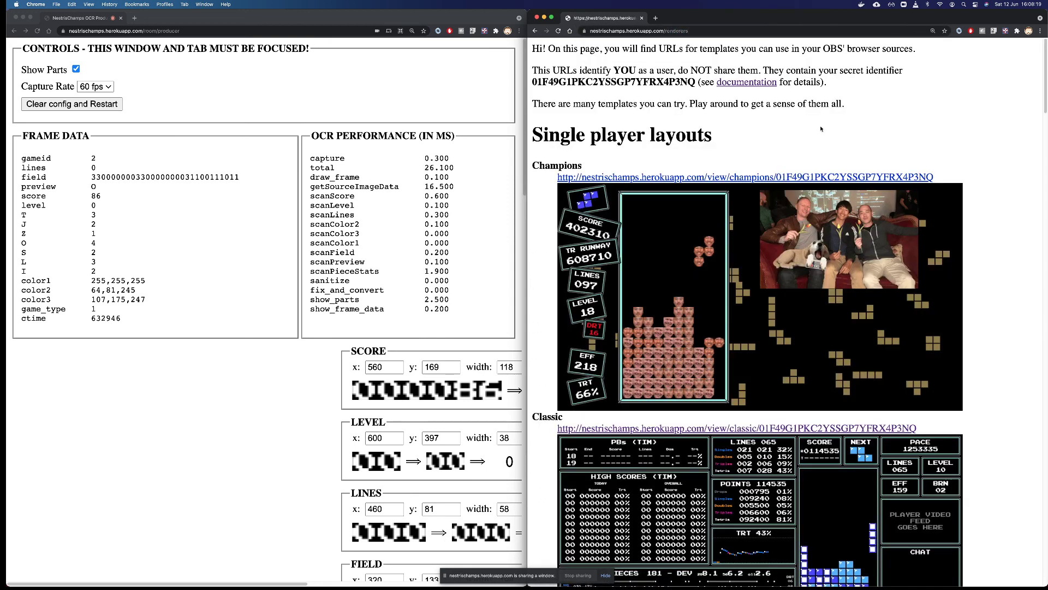
Step: Reset the OCR producer page to the default zoom level
scroll(819, 133, down, 5)
click(210, 470)
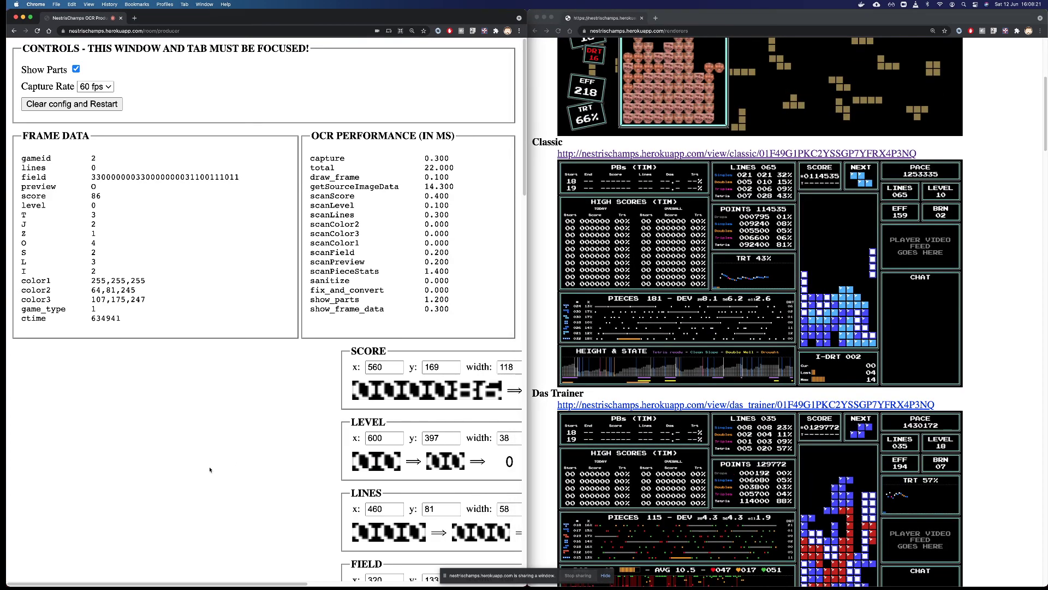
key(super+0)
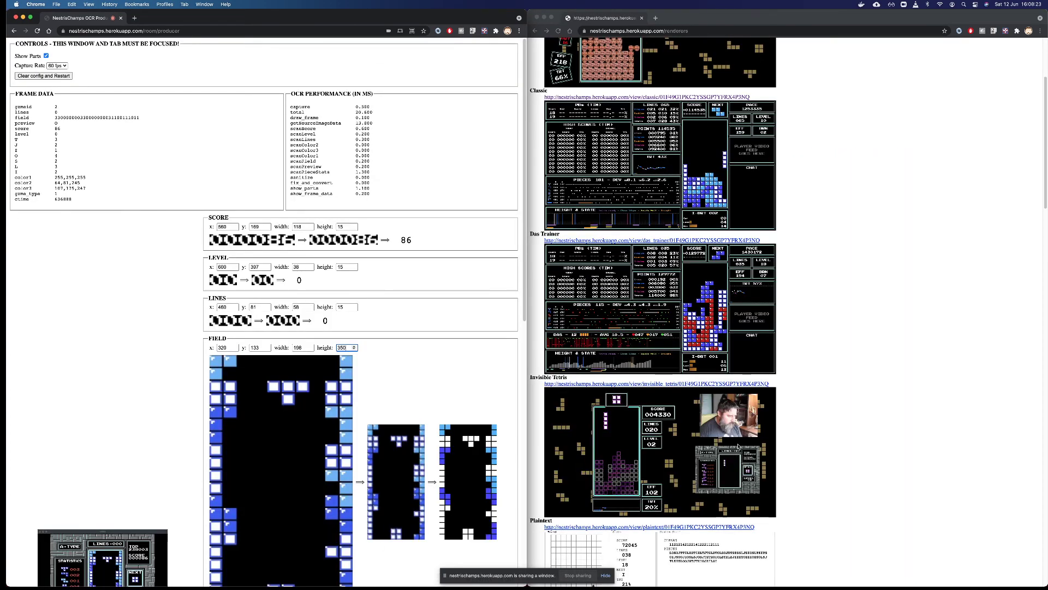
Step: Browse the single player layouts on the renderers page and open the Simple 1p view
scroll(737, 436, down, 5)
scroll(734, 415, up, 5)
scroll(729, 384, down, 9)
scroll(729, 385, down, 5)
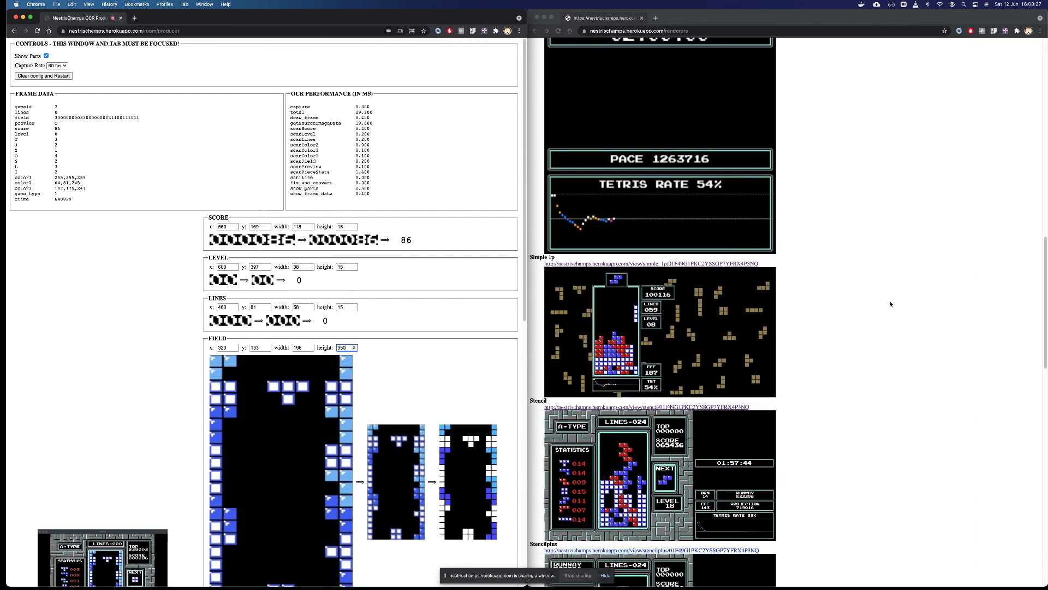
click(665, 264)
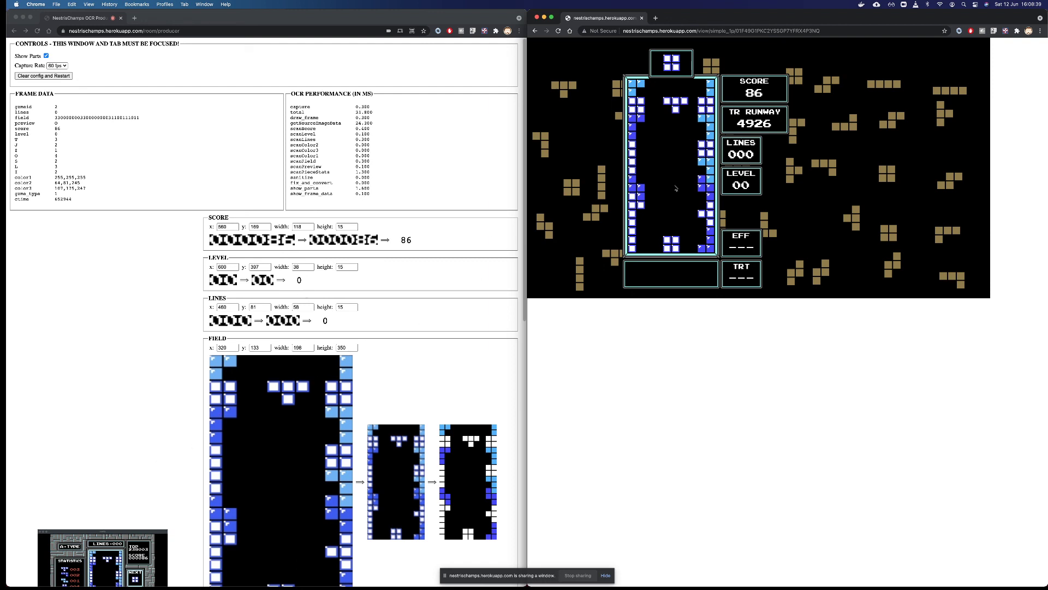
Step: Return to the Tetris game to continue playing, and turn off Show Parts on the producer page
click(52, 575)
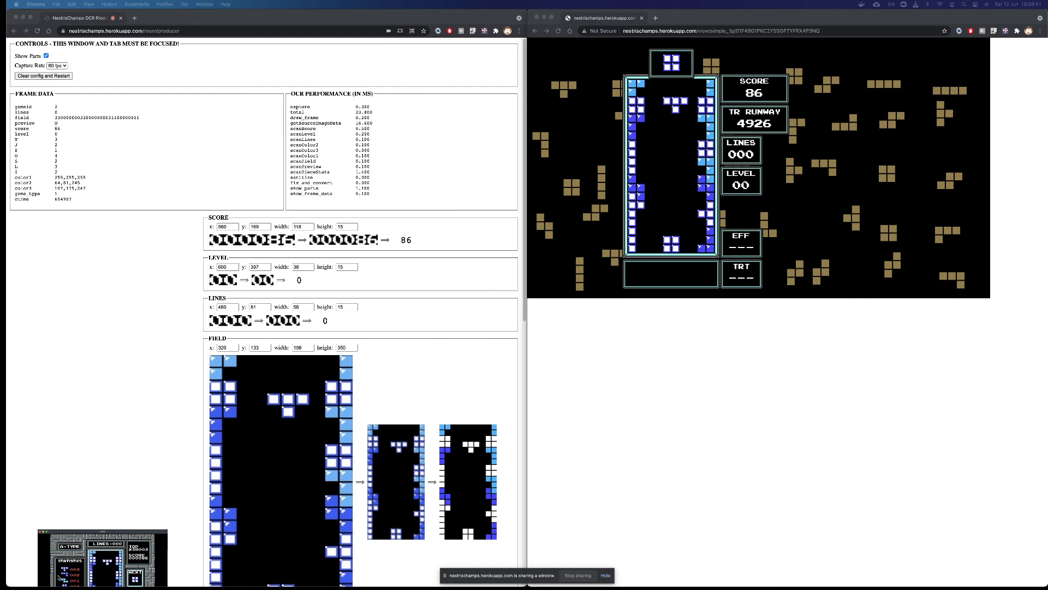
key(Return)
key(Return)
click(46, 56)
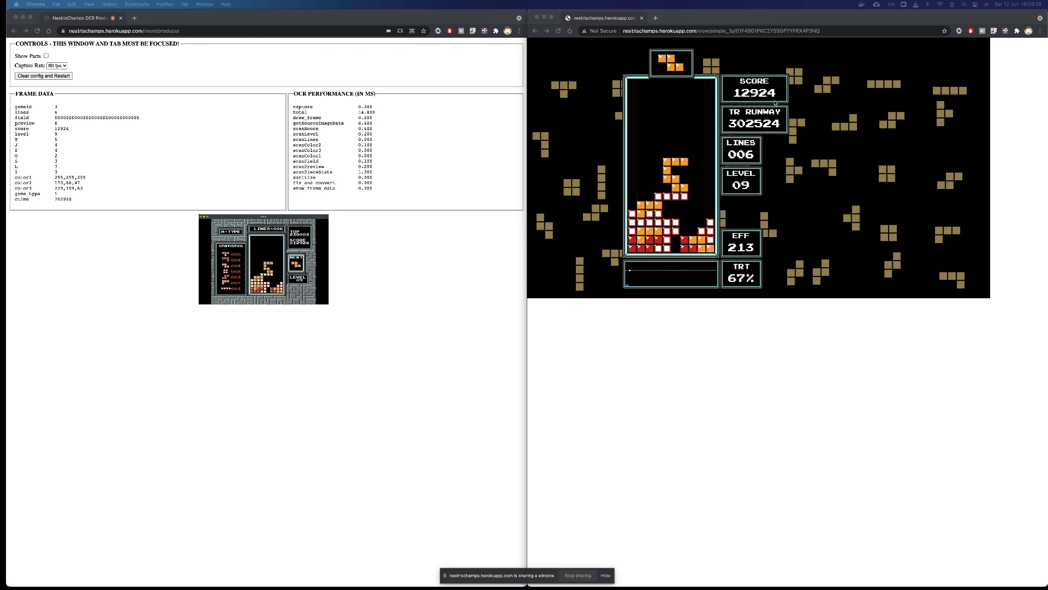
click(676, 369)
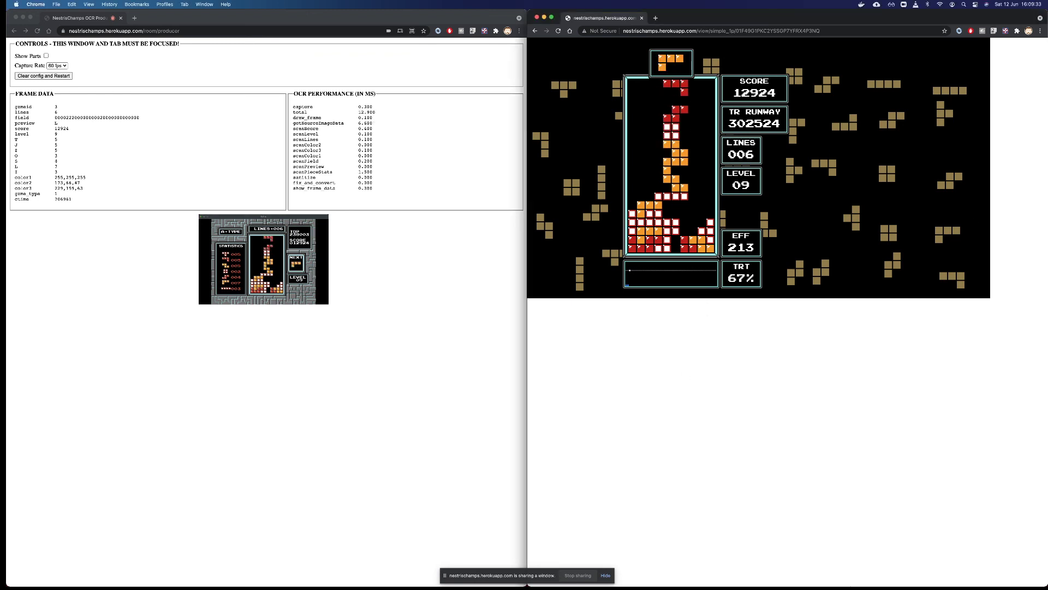